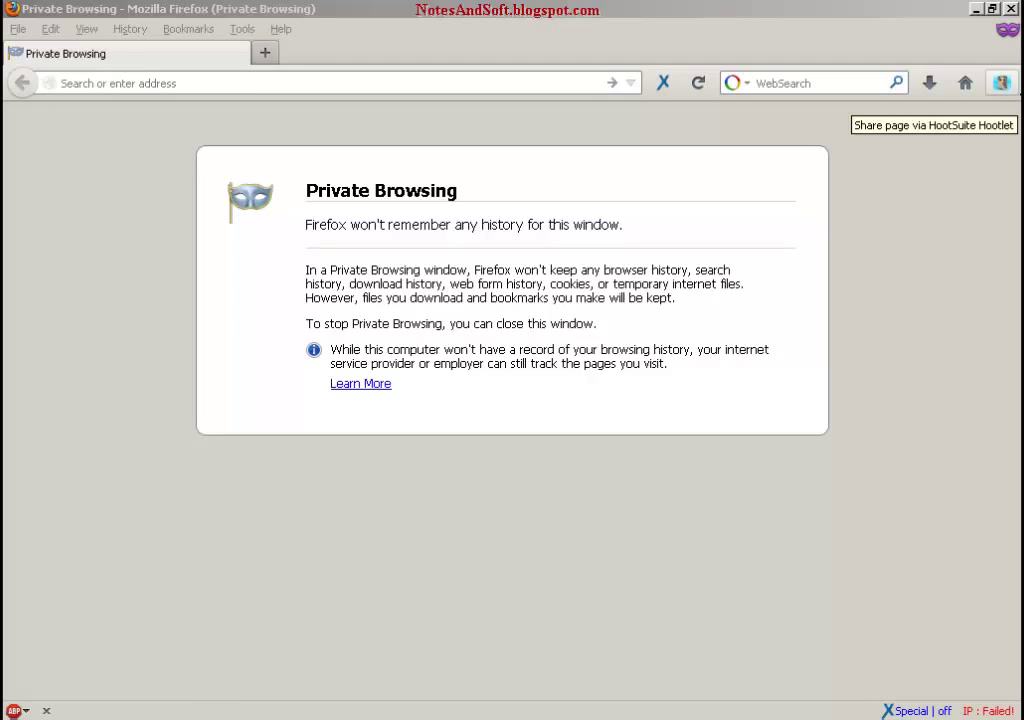
# Load facebook.com in the private browser window.
pyautogui.click(472, 87)
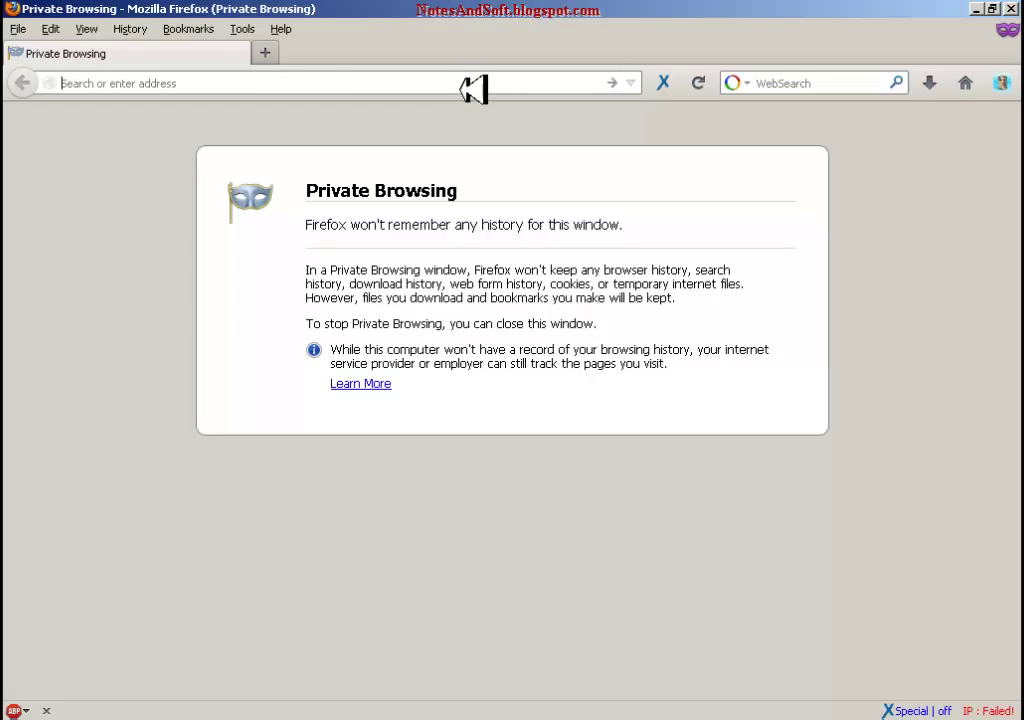
pyautogui.write('facebook.com')
pyautogui.press('Return')
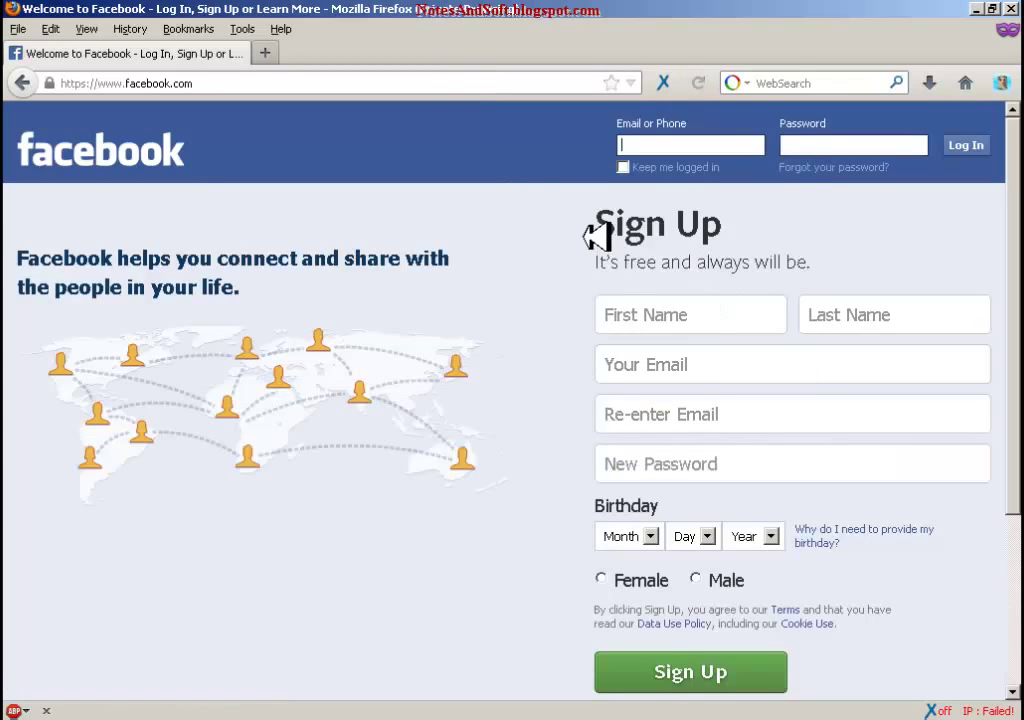
# Read the page's tagline and login labels, then focus the sign-up First name field.
pyautogui.moveTo(597, 219); pyautogui.dragTo(818, 252)
pyautogui.click(818, 252)
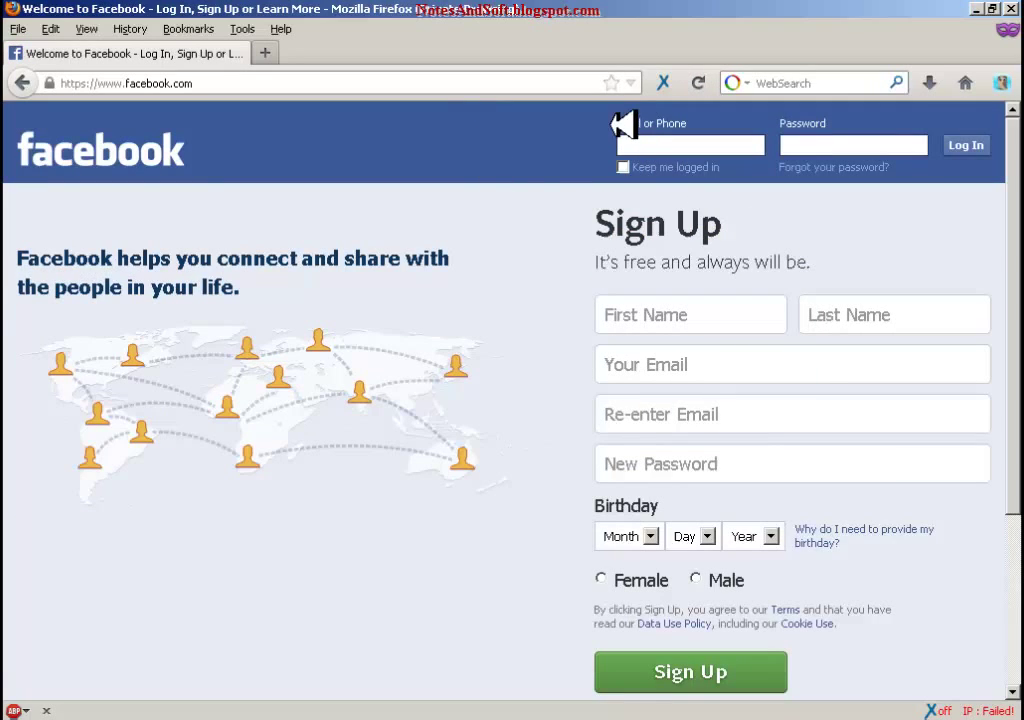
pyautogui.moveTo(618, 124); pyautogui.dragTo(715, 122)
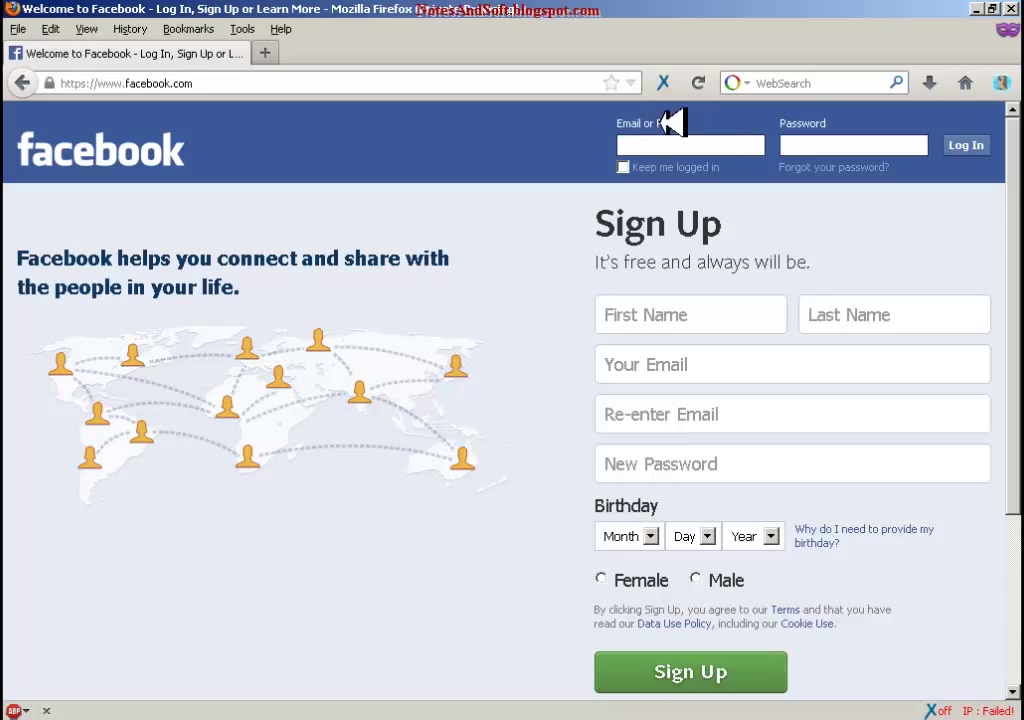
pyautogui.click(631, 150)
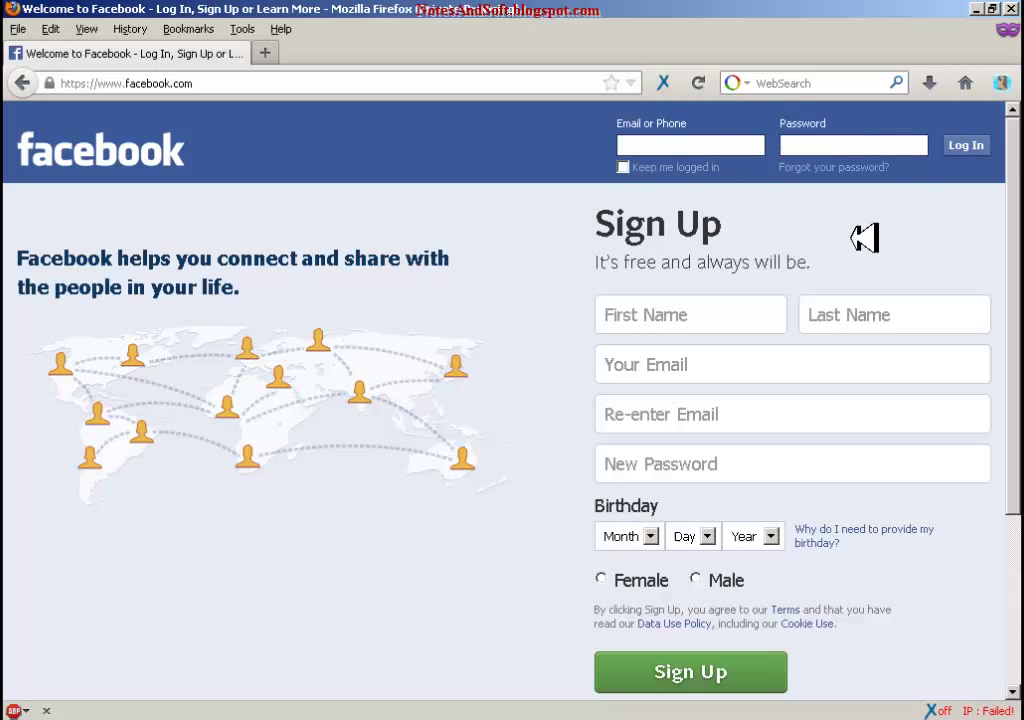
pyautogui.click(746, 321)
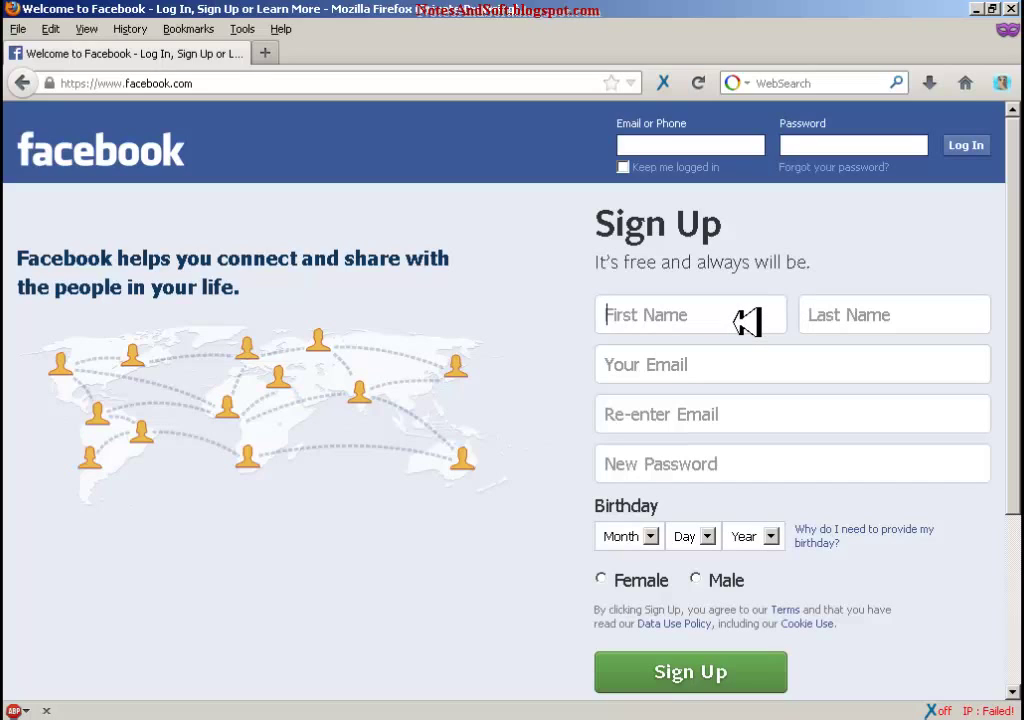
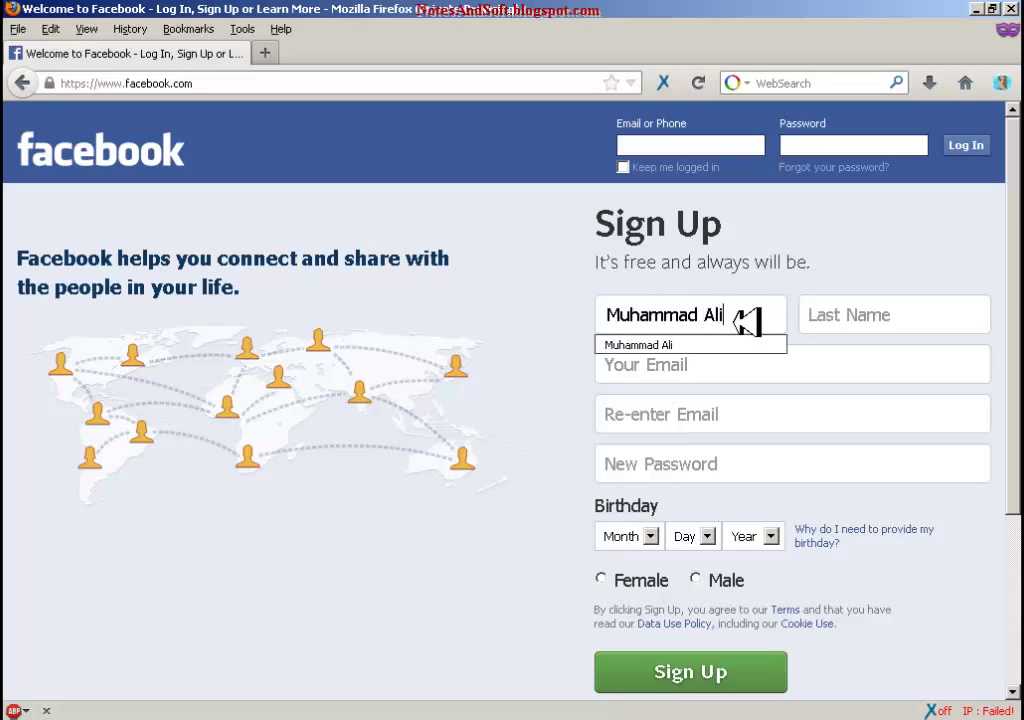
# Fill in the sign-up first name, surname and email address fields.
pyautogui.press('Tab')
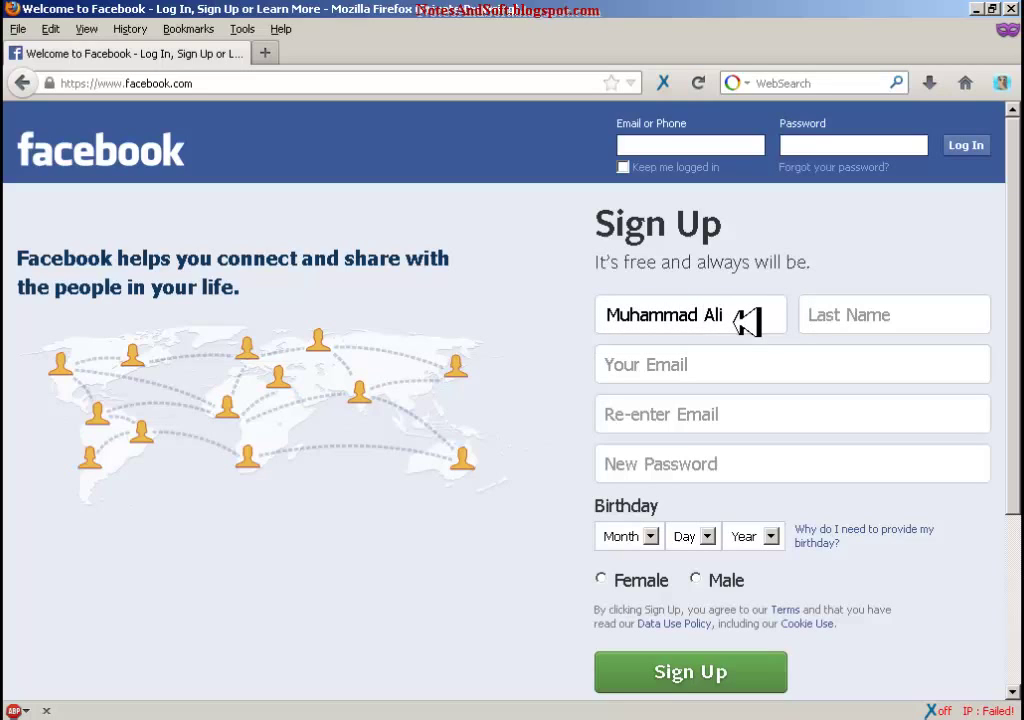
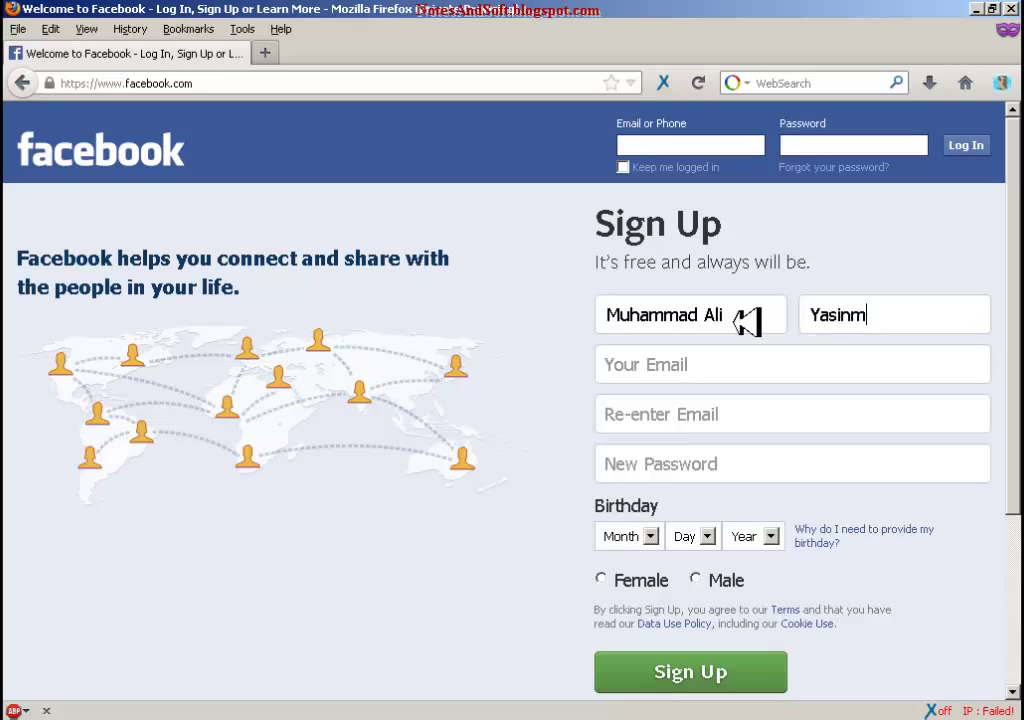
pyautogui.press('BackSpace')
pyautogui.click(713, 364)
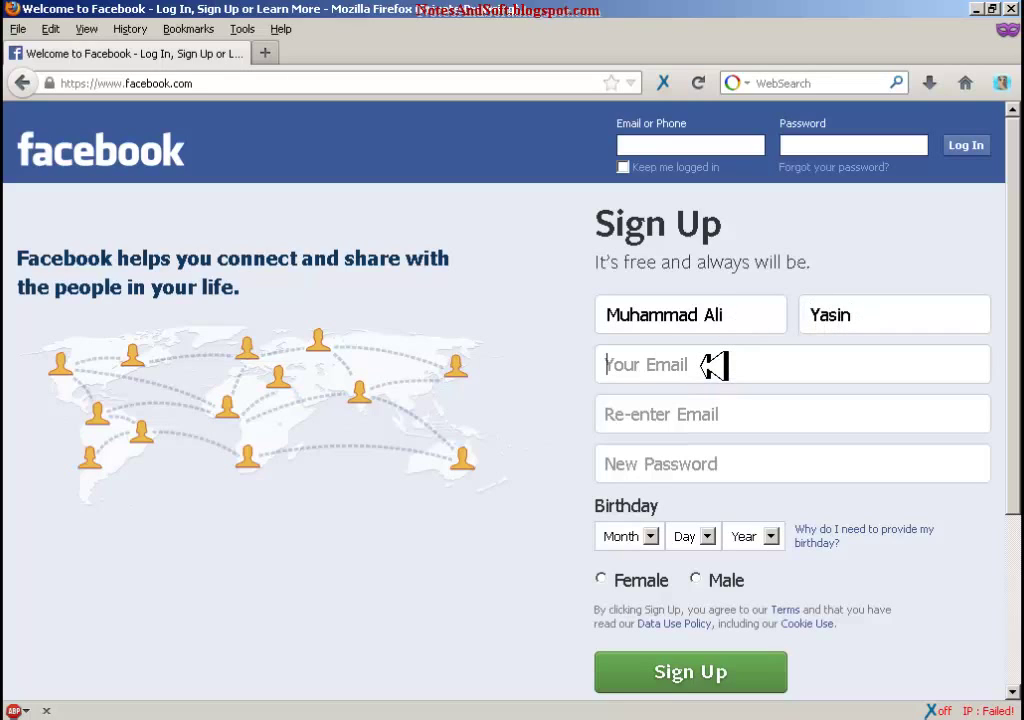
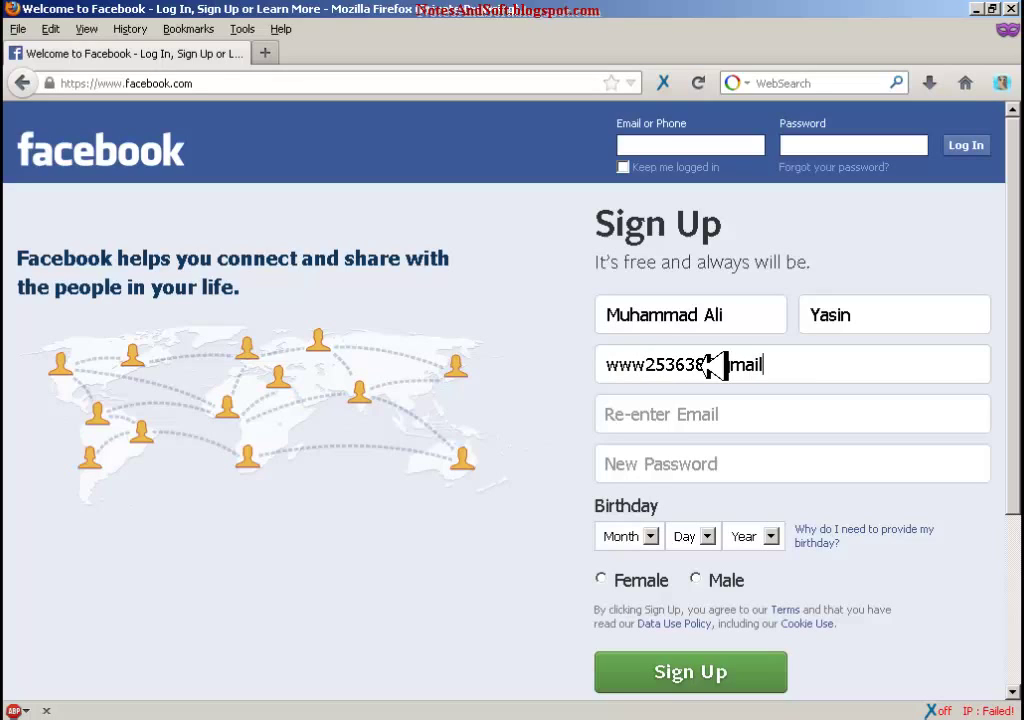
# Re-enter the same email address in the confirmation field.
pyautogui.click(710, 422)
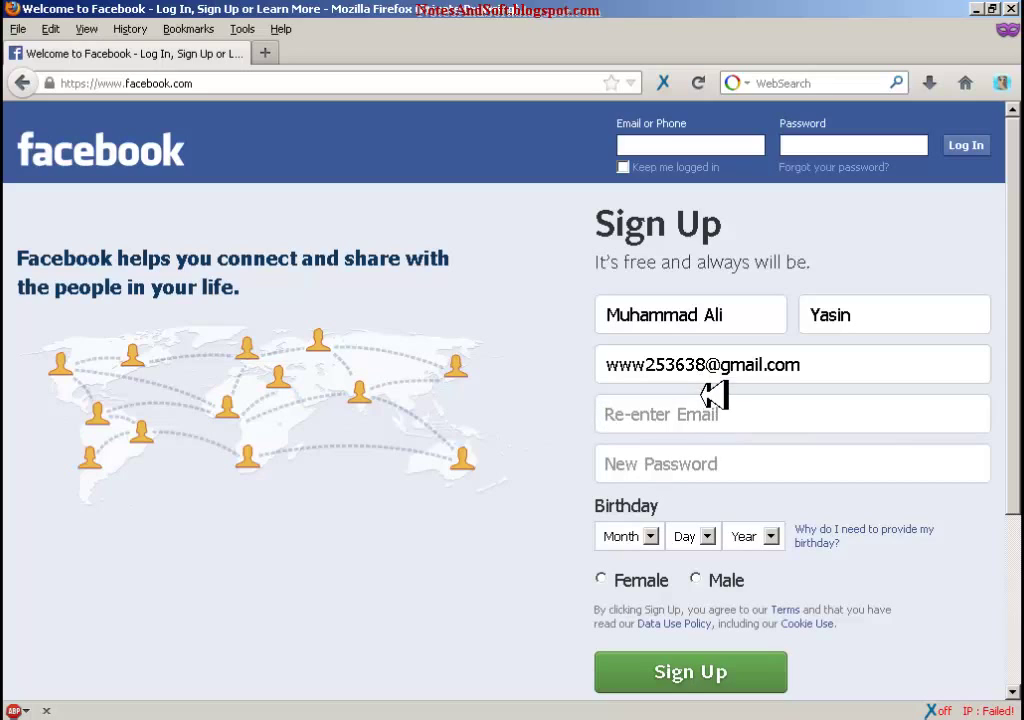
pyautogui.moveTo(706, 365); pyautogui.dragTo(612, 362)
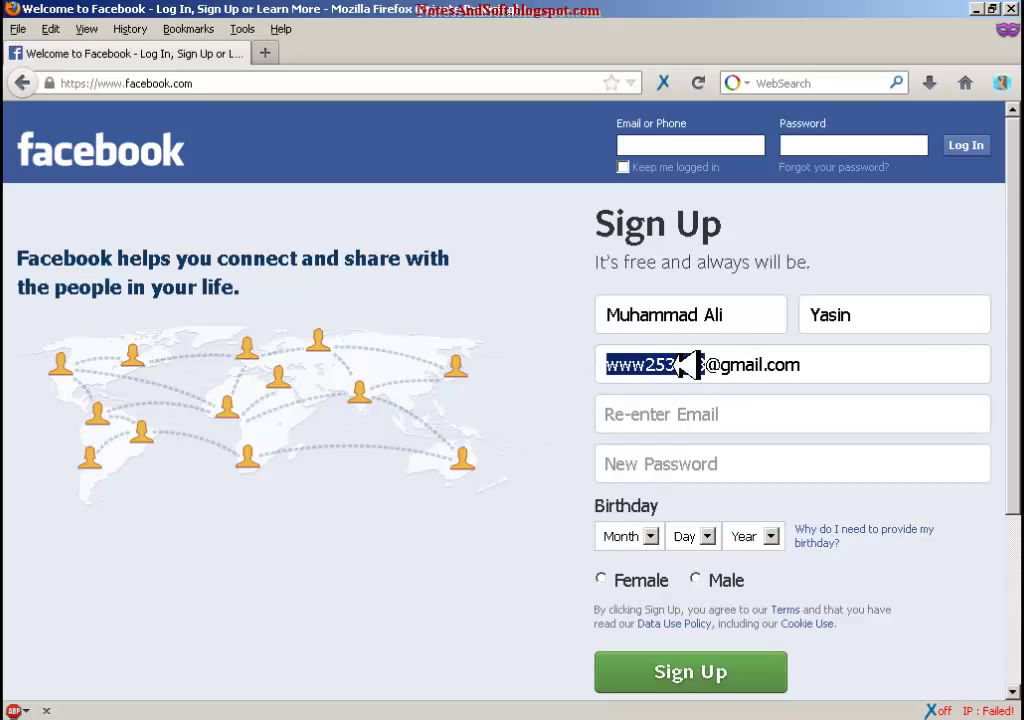
pyautogui.click(735, 410)
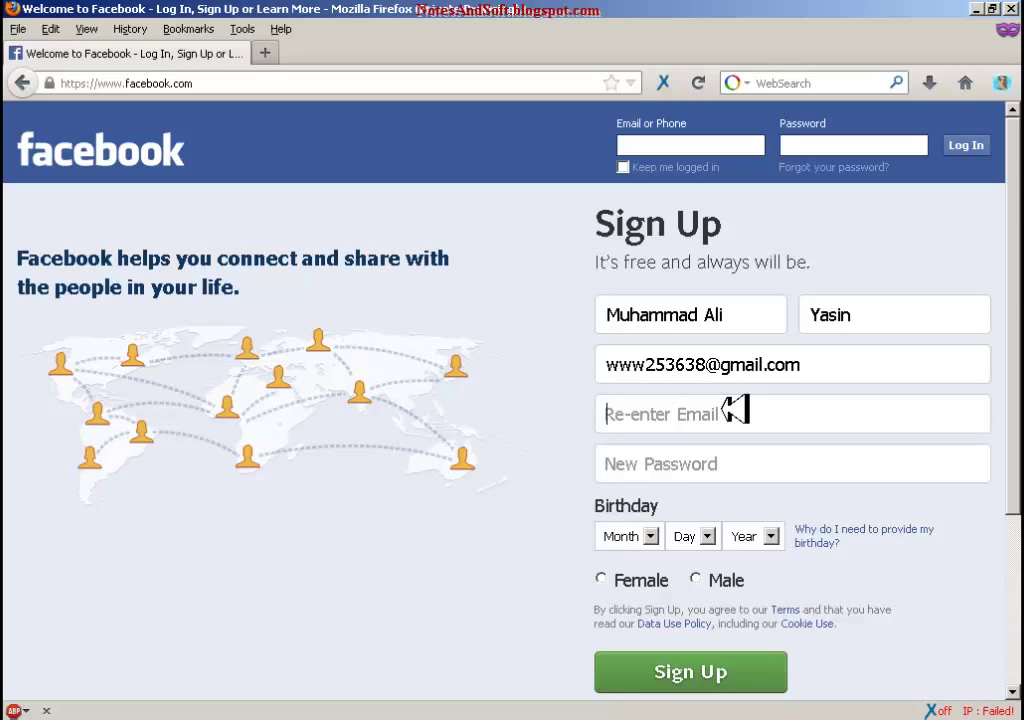
pyautogui.moveTo(797, 364); pyautogui.dragTo(703, 367)
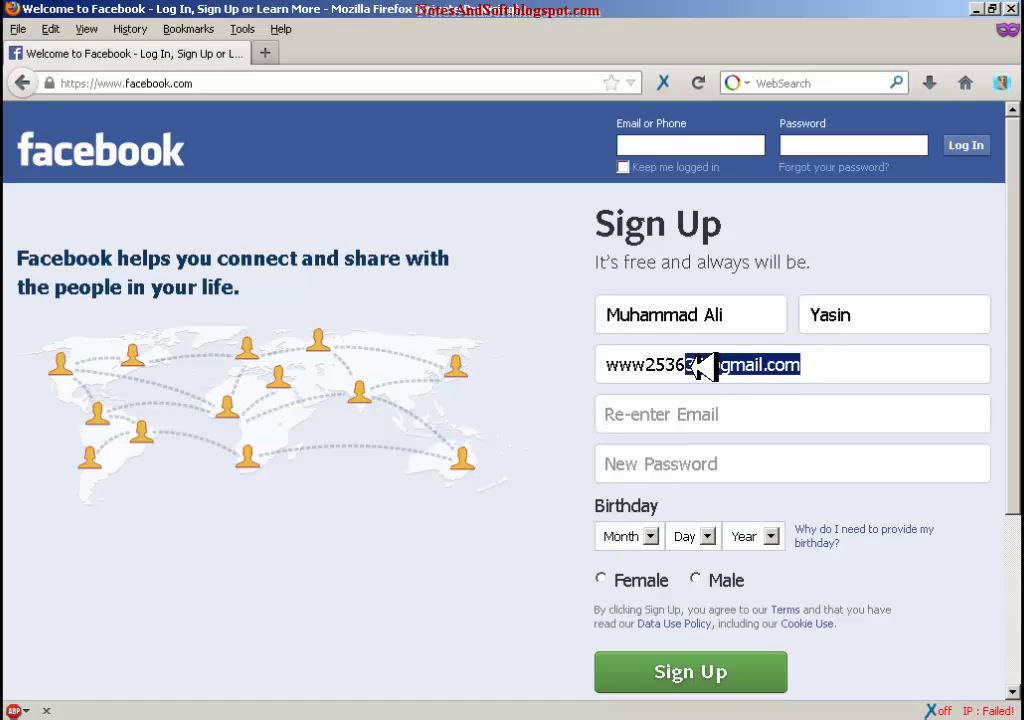
pyautogui.click(620, 418)
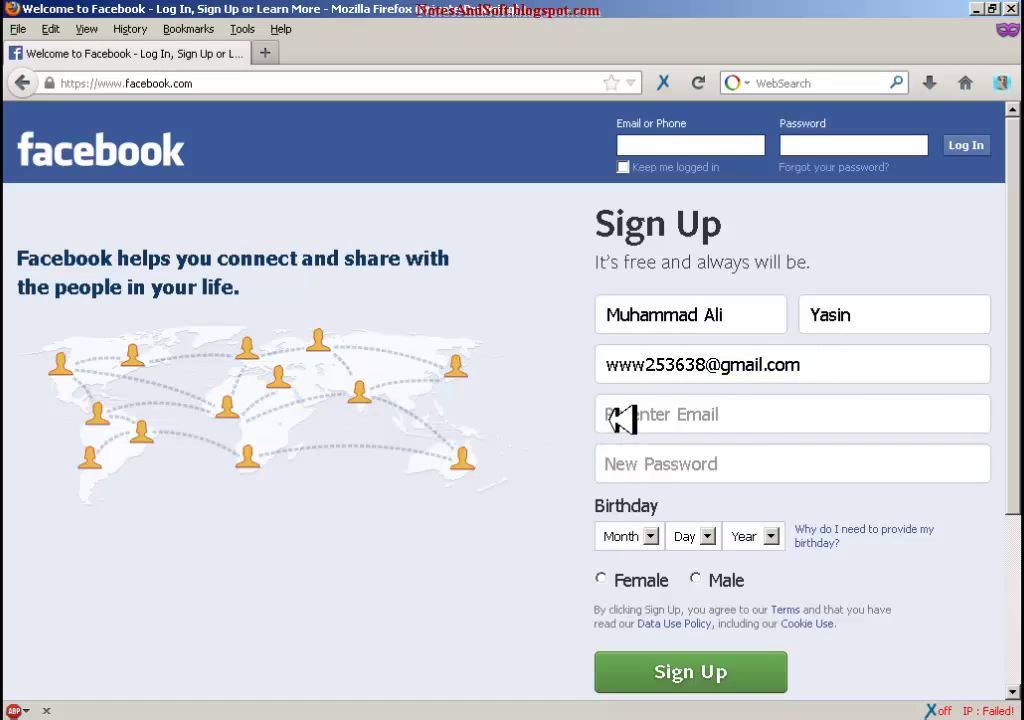
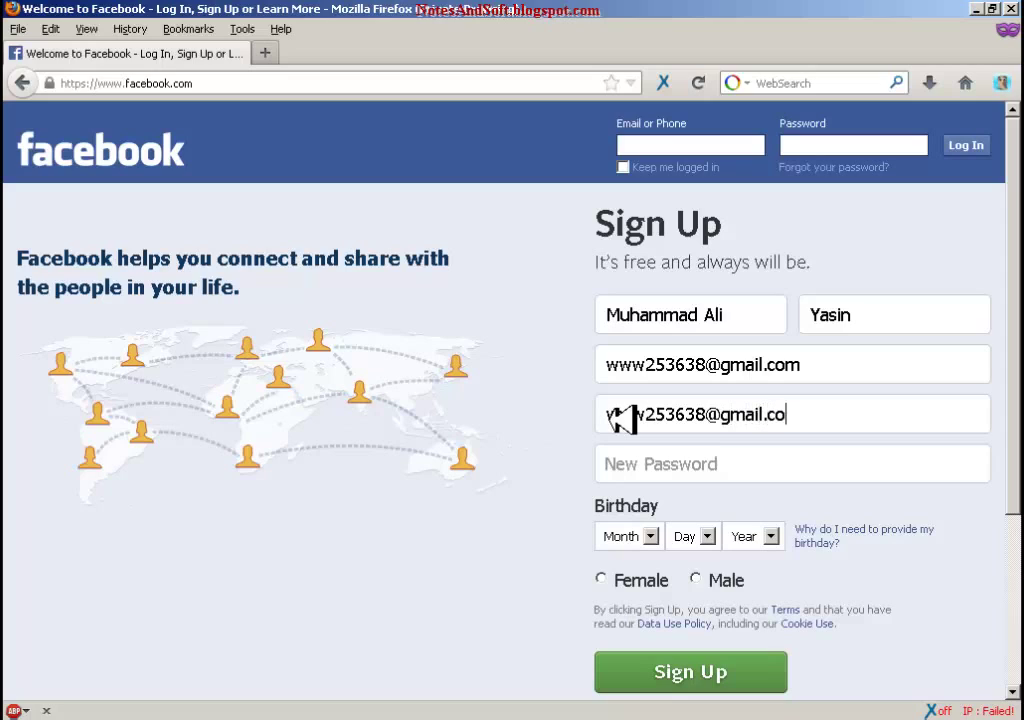
pyautogui.press('Tab')
# Enter the new account password.
pyautogui.scroll(-3, 1012, 460)
pyautogui.scroll(3, 1016, 408)
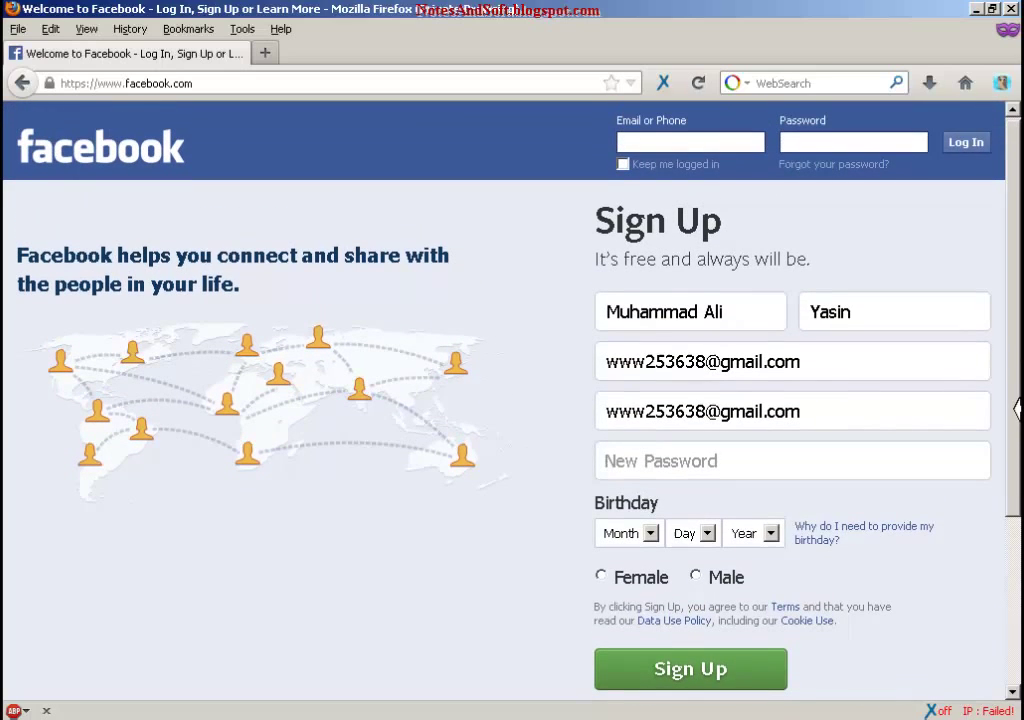
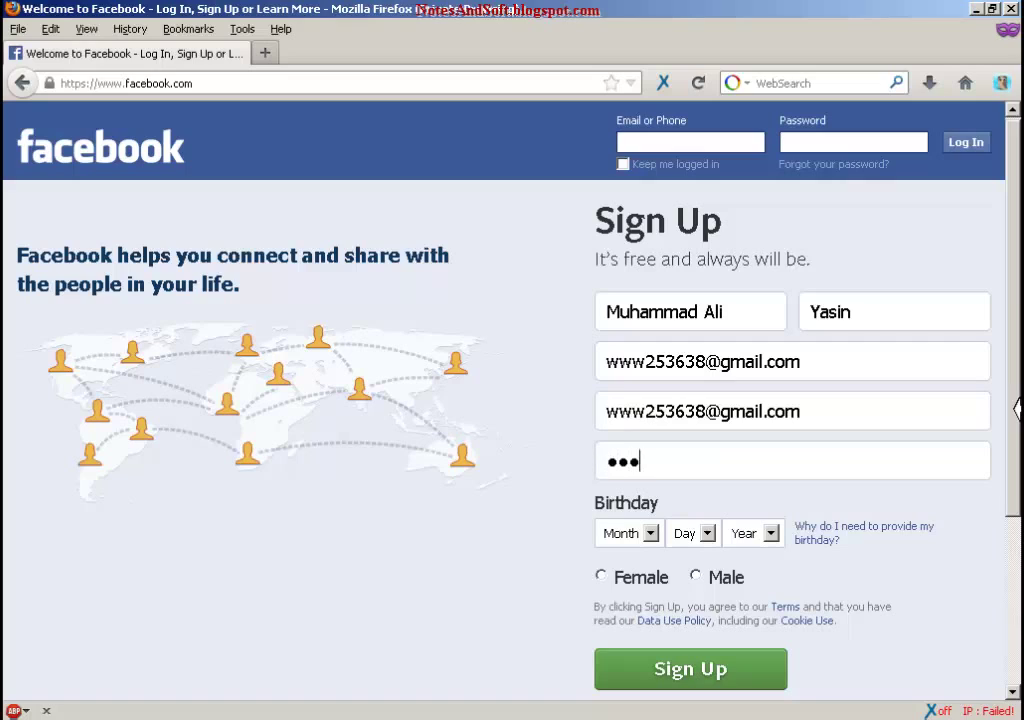
pyautogui.scroll(-3, 935, 538)
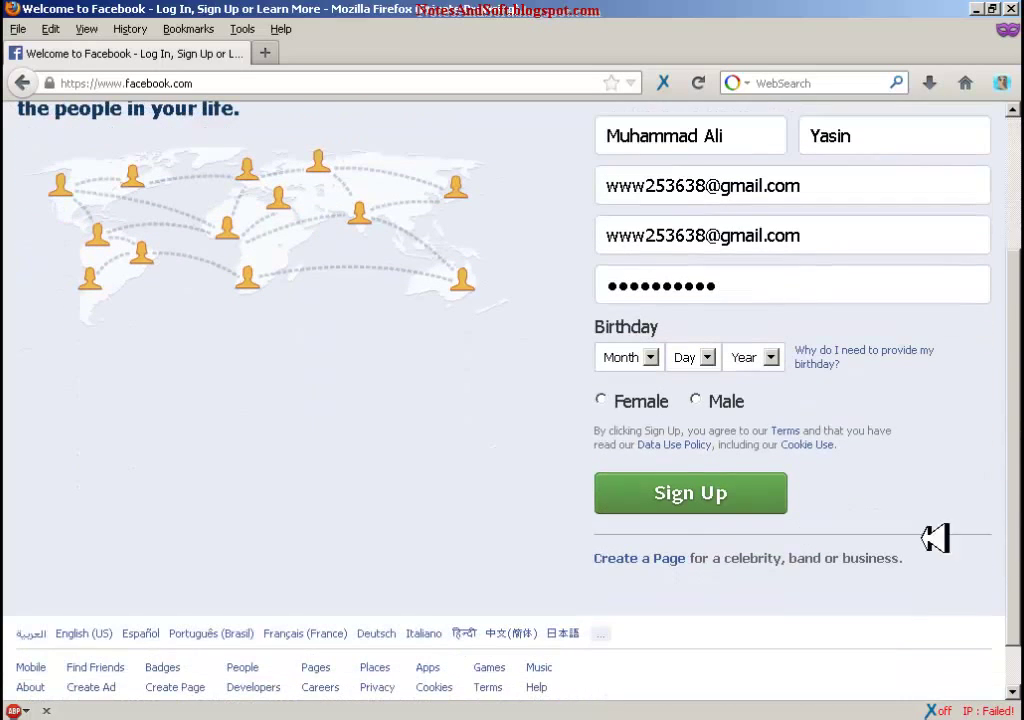
pyautogui.click(645, 357)
pyautogui.click(645, 549)
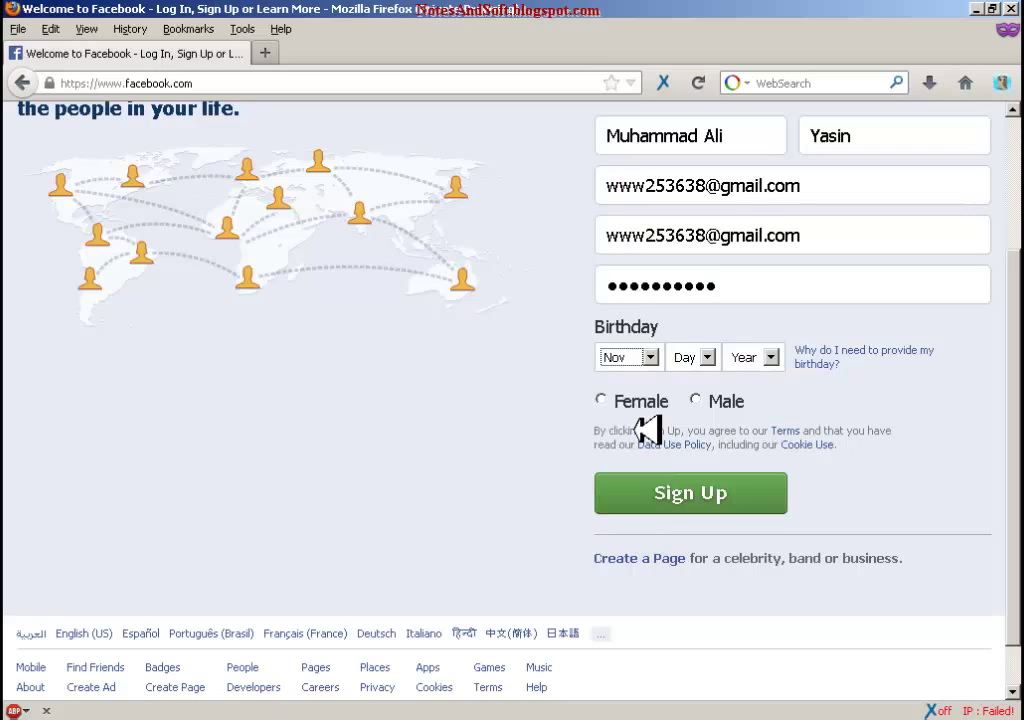
pyautogui.click(650, 358)
pyautogui.click(640, 571)
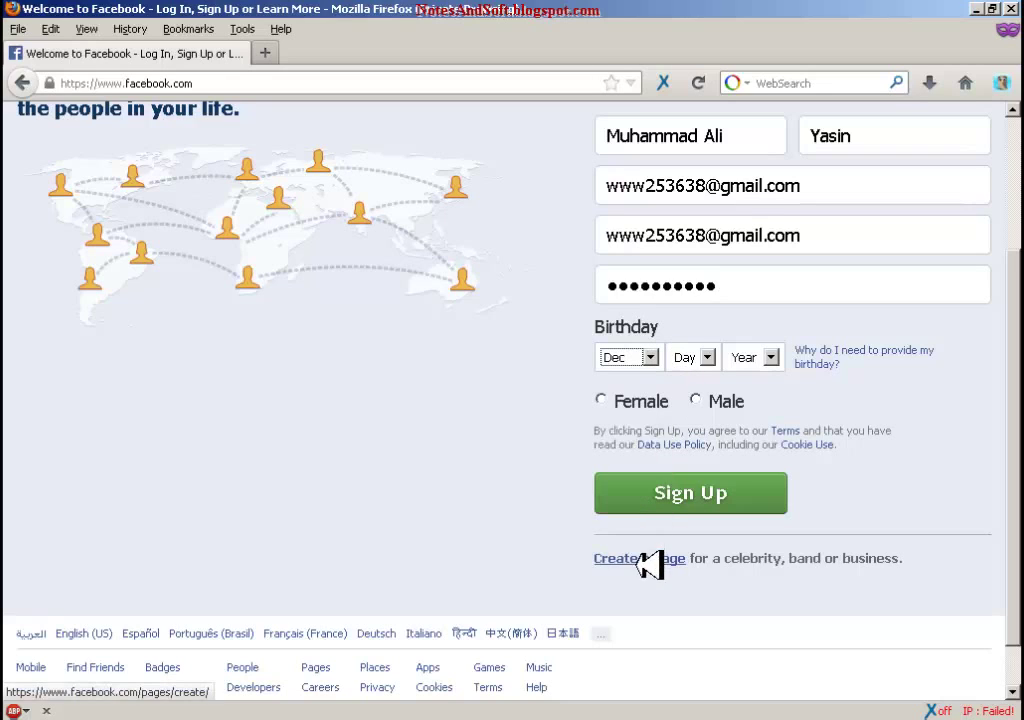
pyautogui.click(712, 357)
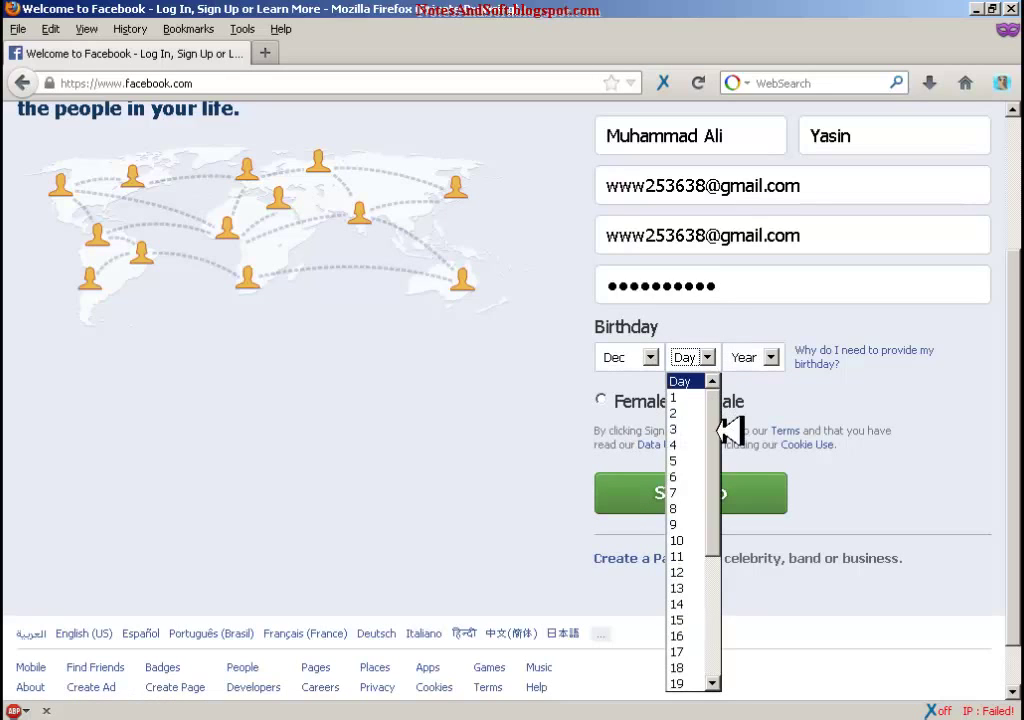
pyautogui.scroll(-4, 730, 500)
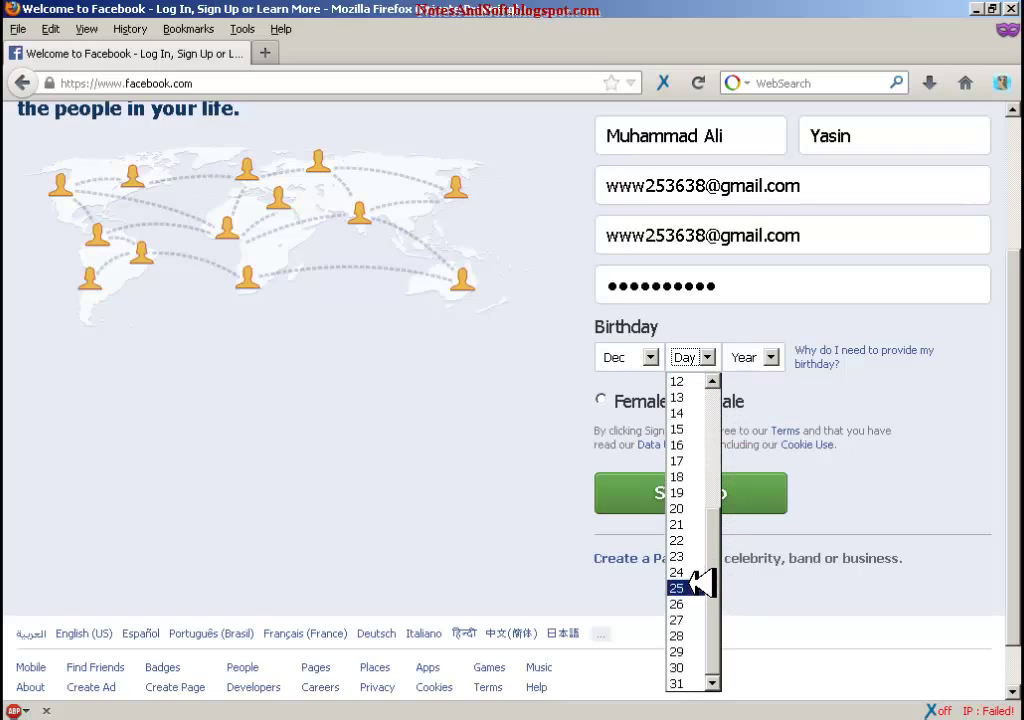
pyautogui.click(697, 588)
pyautogui.click(768, 358)
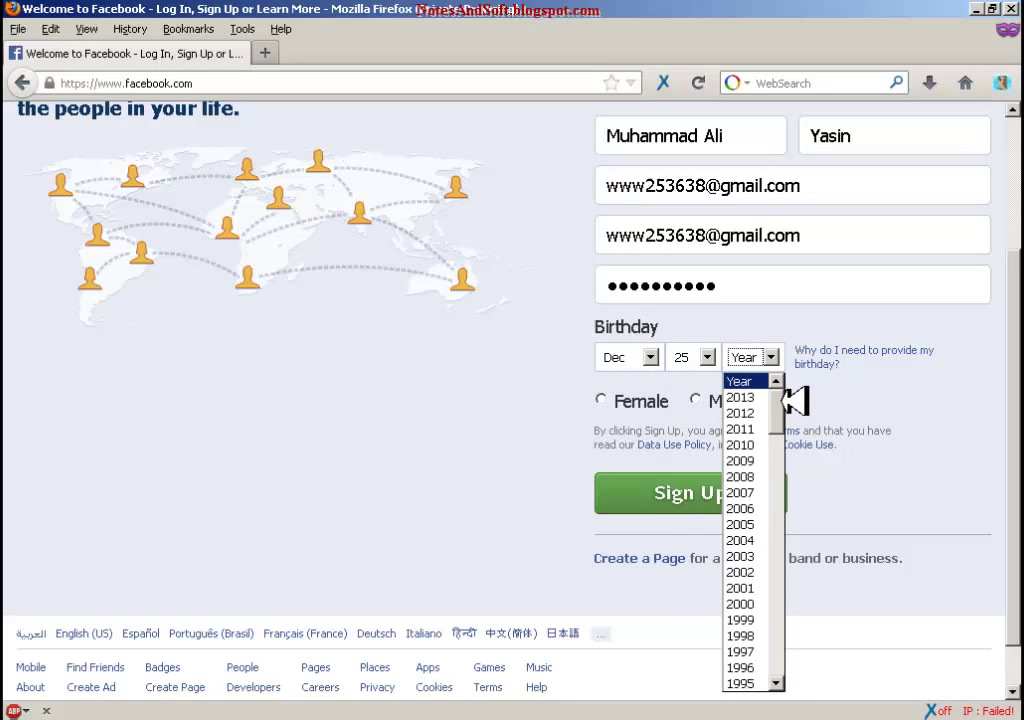
pyautogui.moveTo(778, 401); pyautogui.dragTo(778, 417)
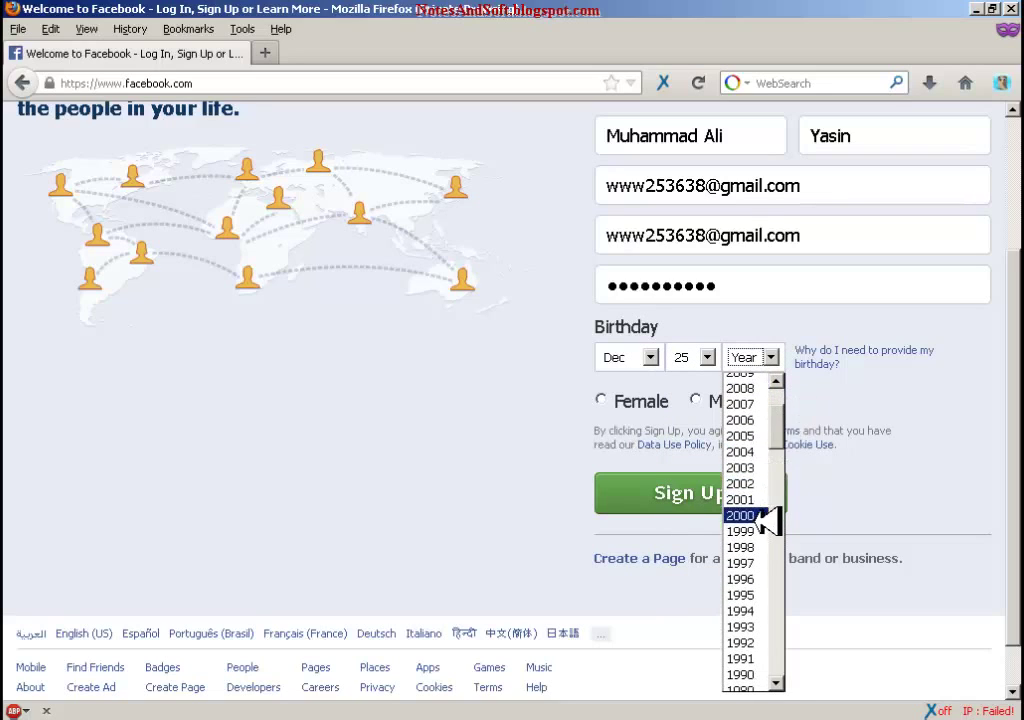
pyautogui.click(763, 626)
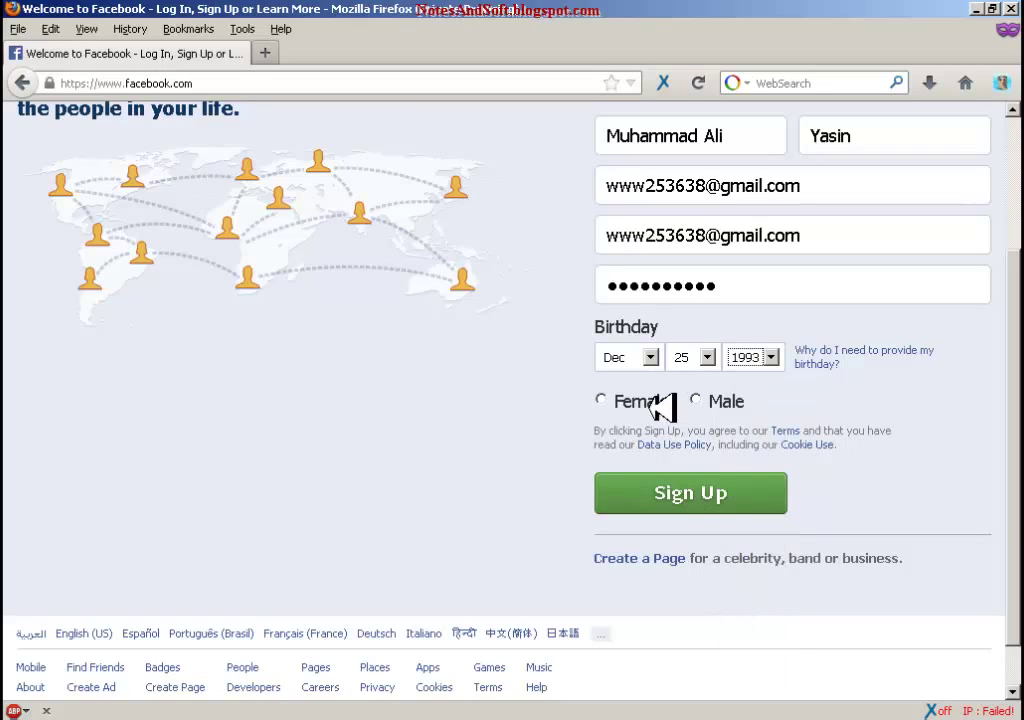
pyautogui.click(697, 400)
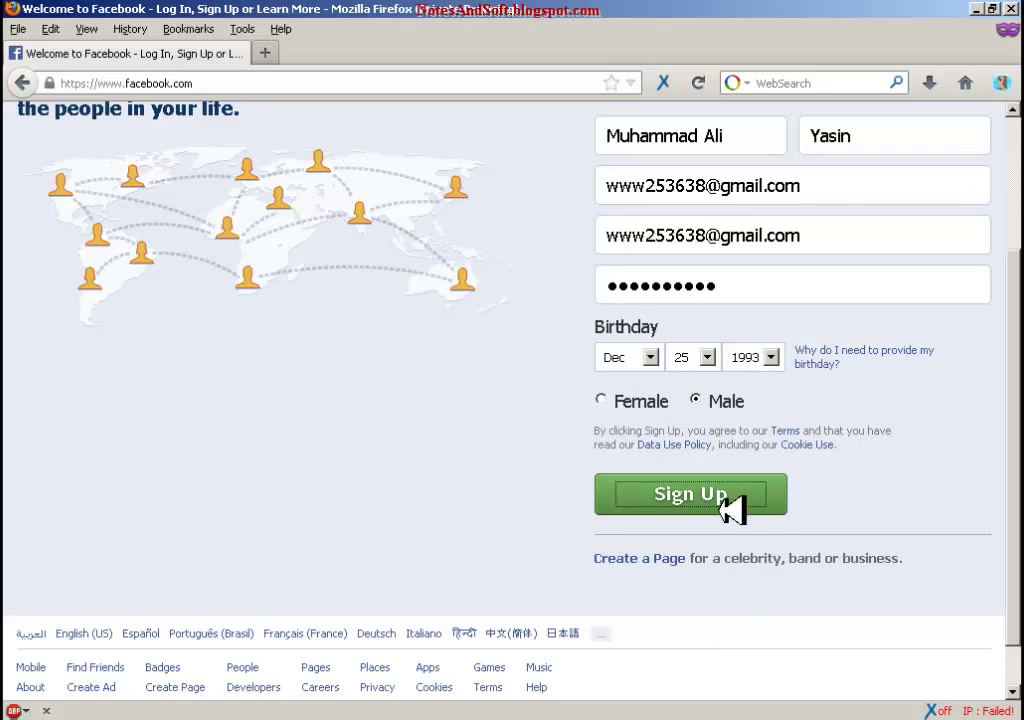
# Submit the sign-up form and scroll up to the Find your friends page.
pyautogui.click(728, 508)
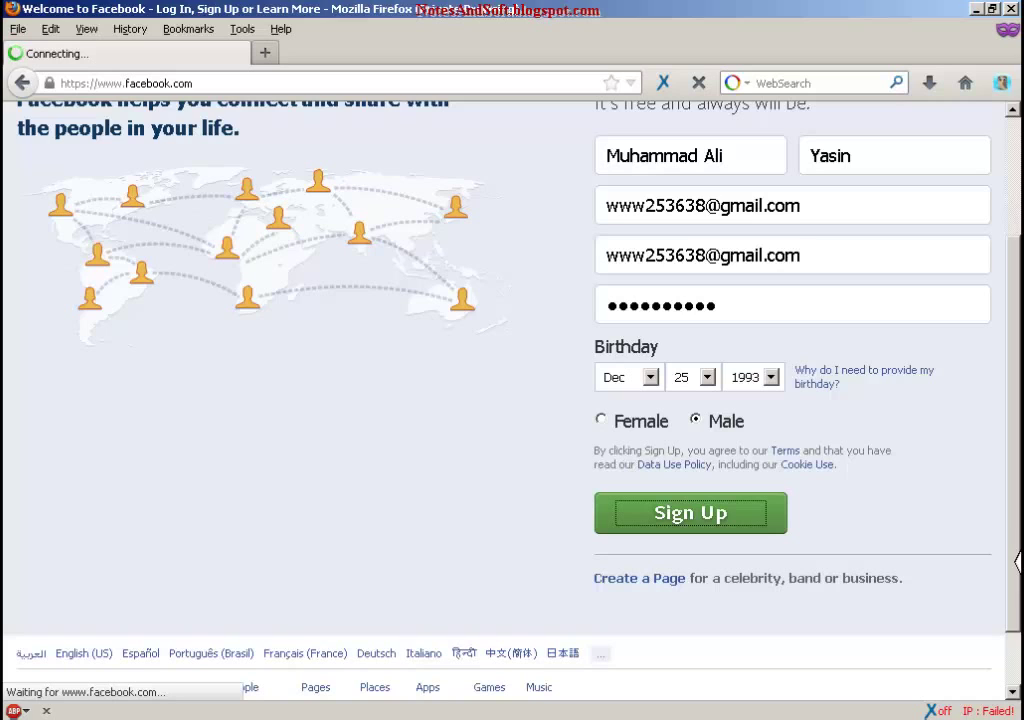
pyautogui.scroll(2, 455, 410)
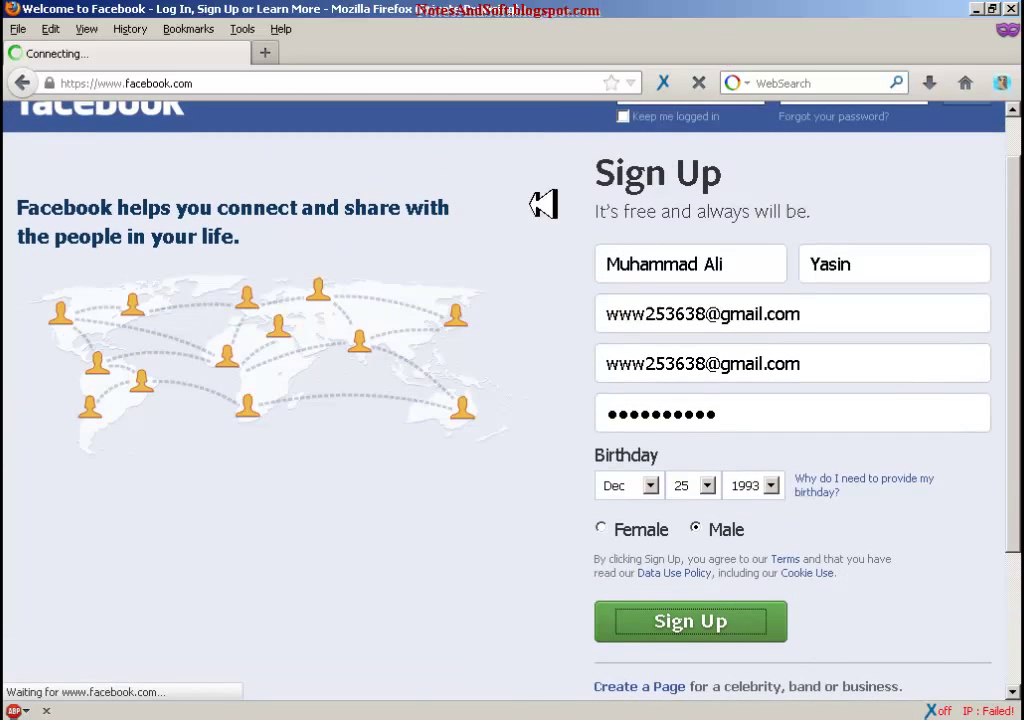
pyautogui.scroll(1, 540, 204)
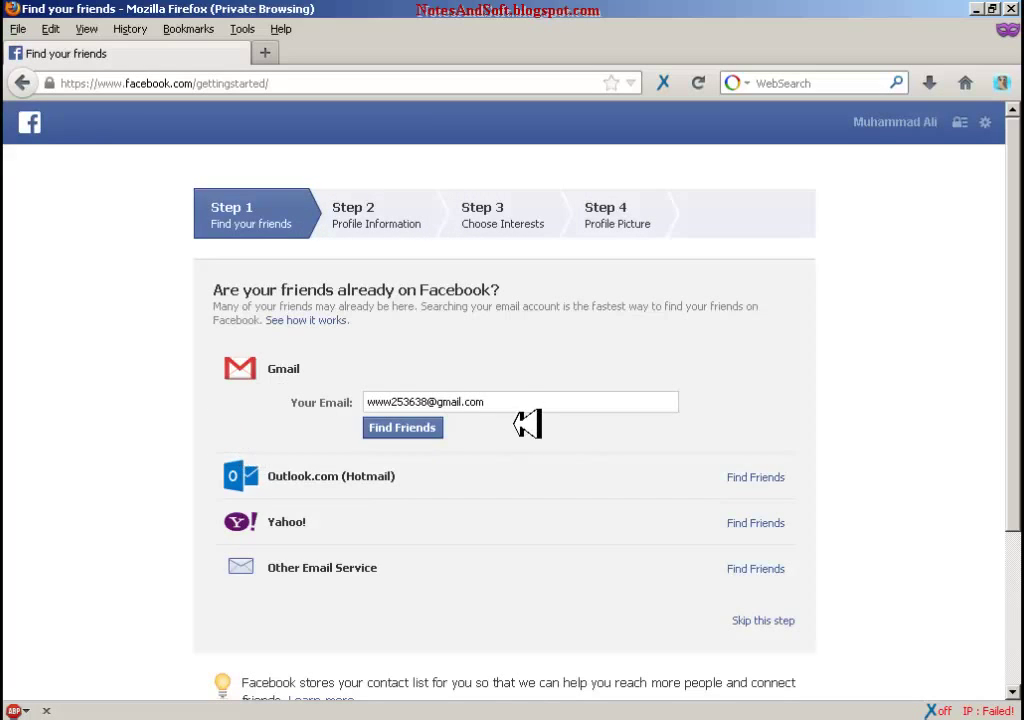
# Start the Gmail Find Friends search for the account's email address.
pyautogui.scroll(-2, 504, 400)
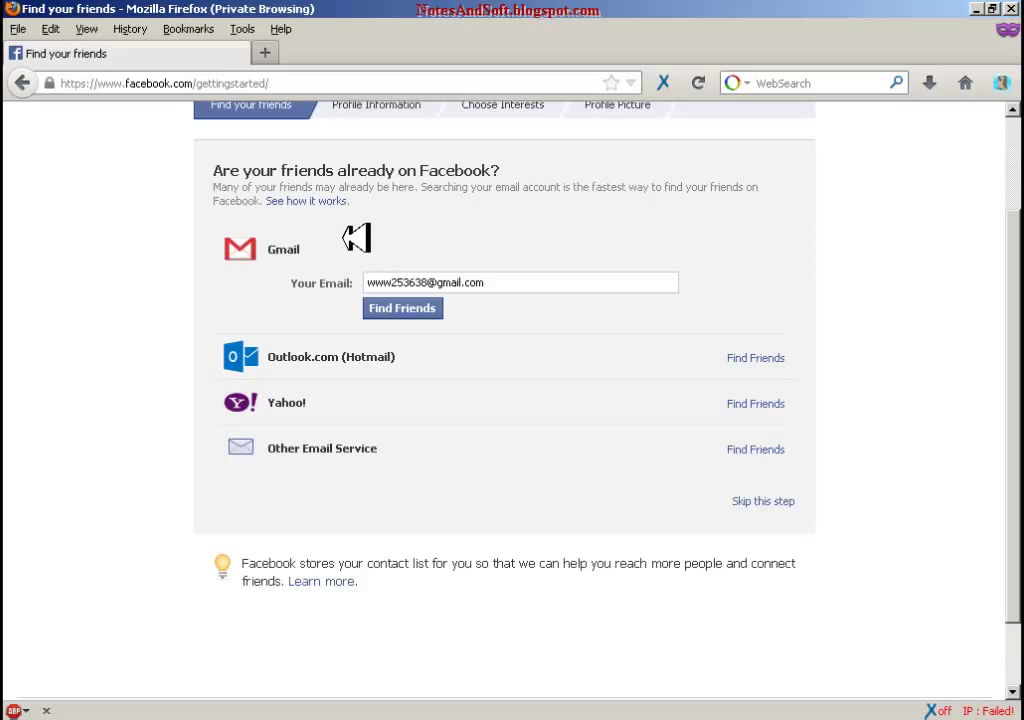
pyautogui.click(508, 288)
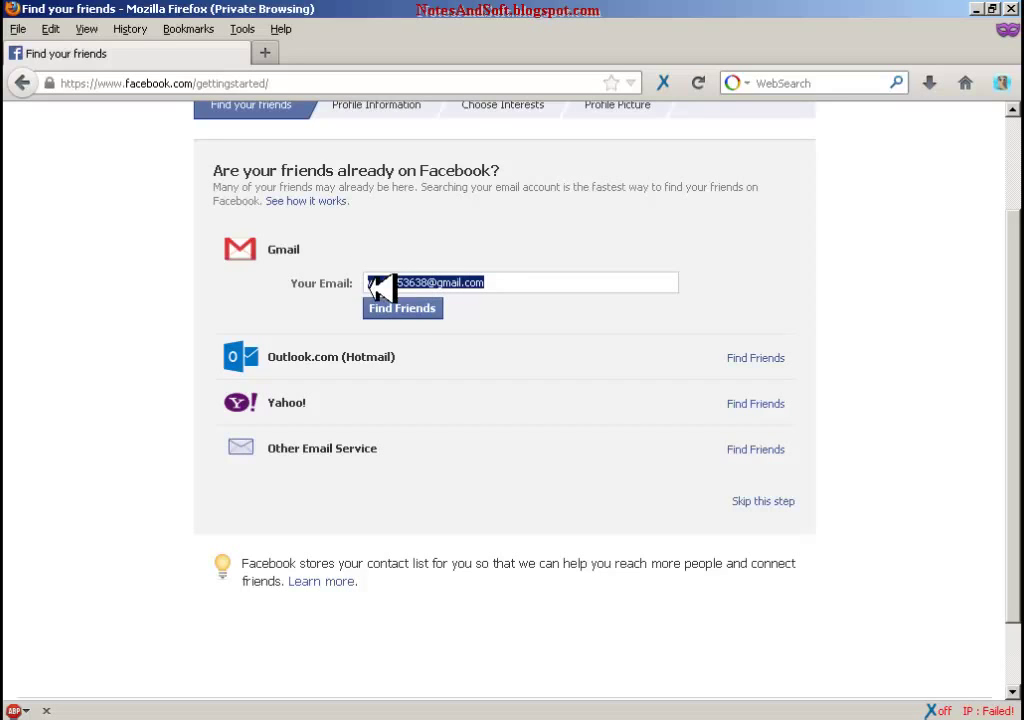
pyautogui.click(562, 605)
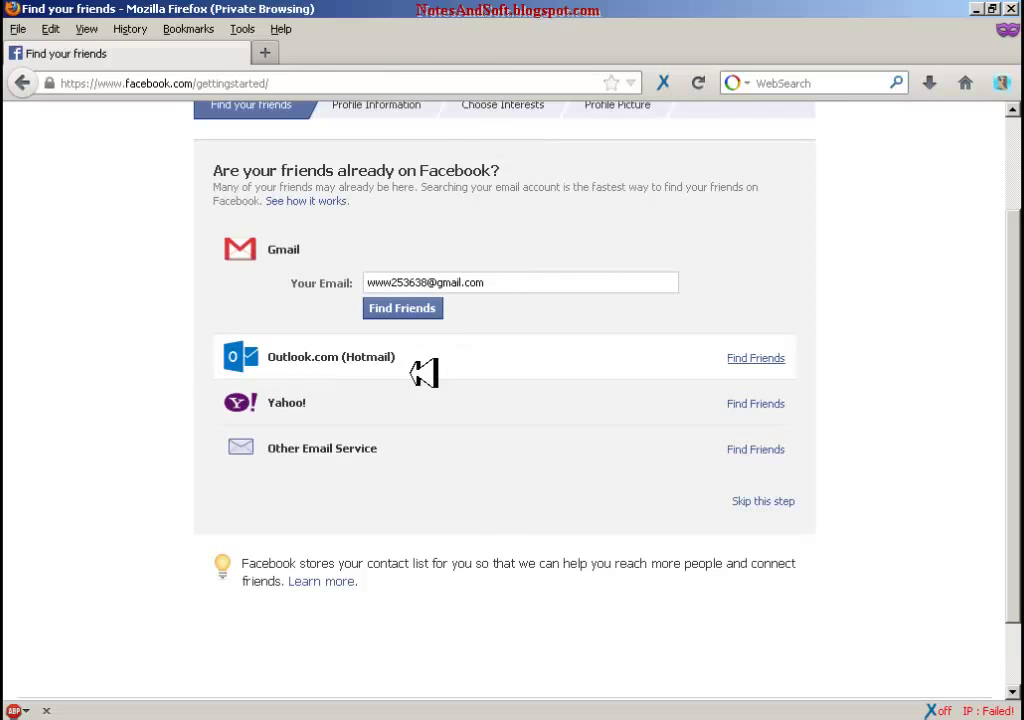
pyautogui.click(434, 312)
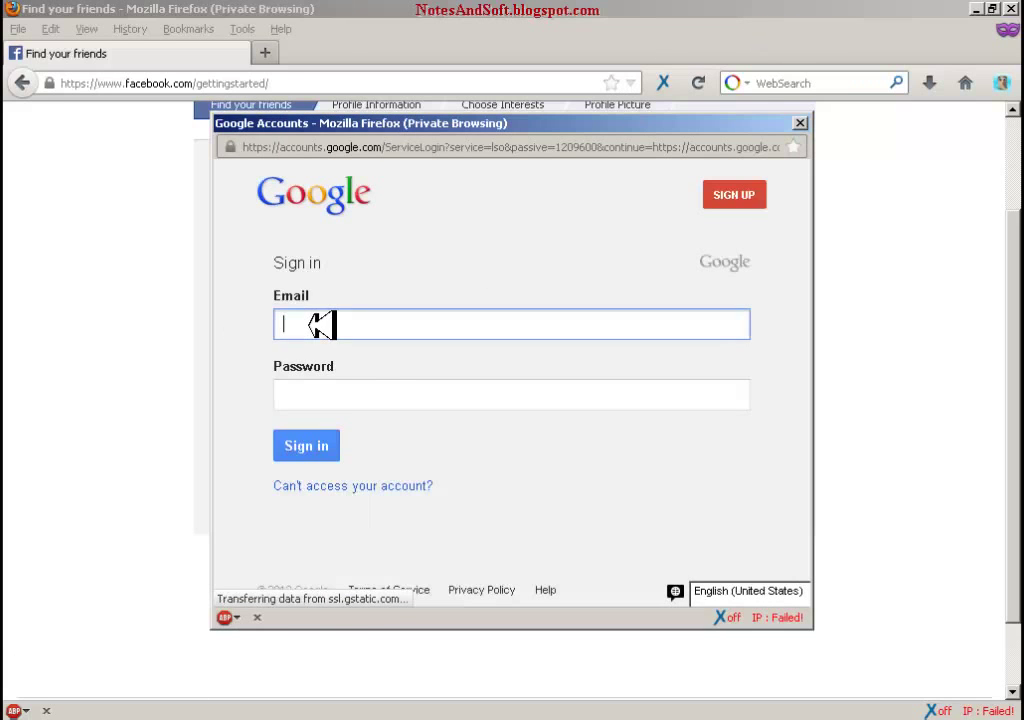
# Sign in to Google with the saved Gmail address and password, then accept Facebook's access request.
pyautogui.click(322, 327)
pyautogui.click(345, 404)
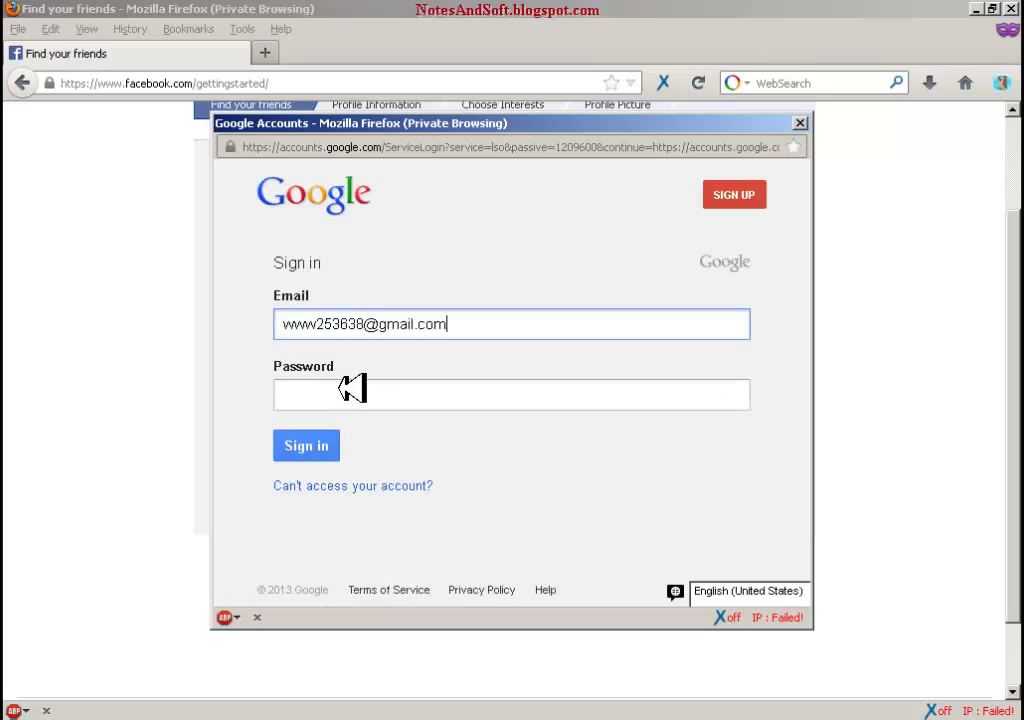
pyautogui.click(340, 392)
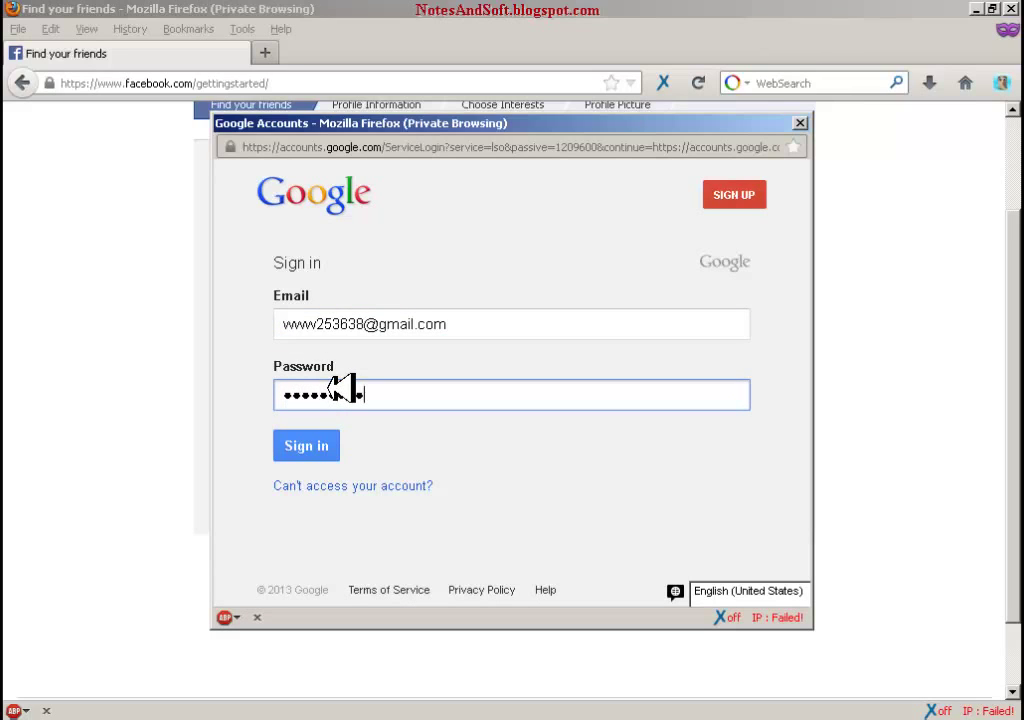
pyautogui.click(333, 444)
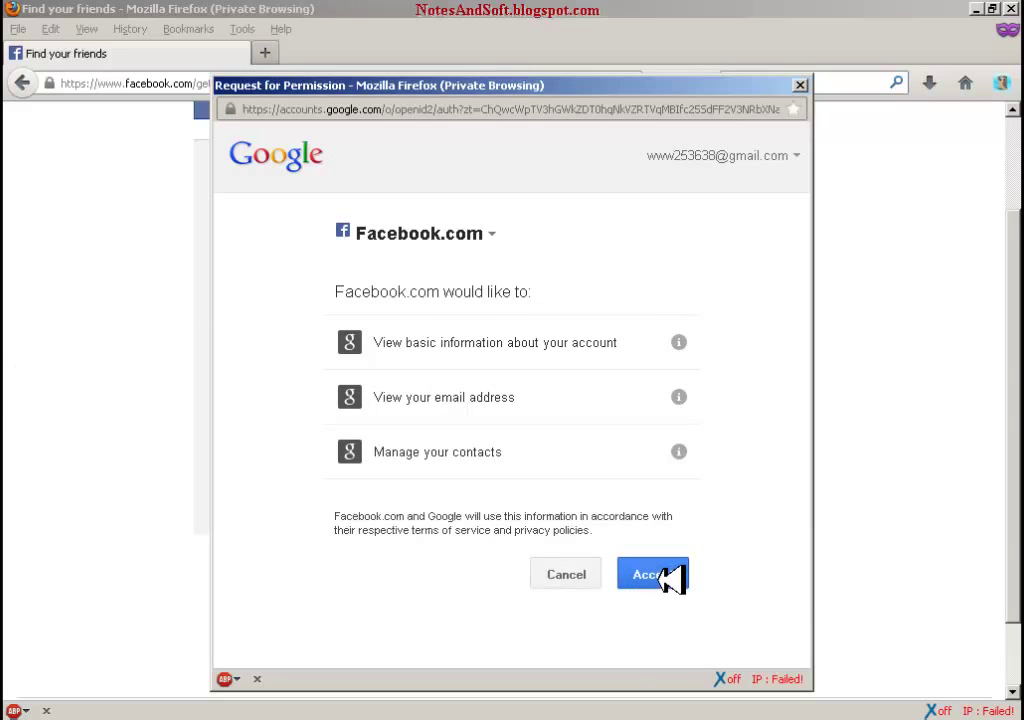
pyautogui.click(664, 575)
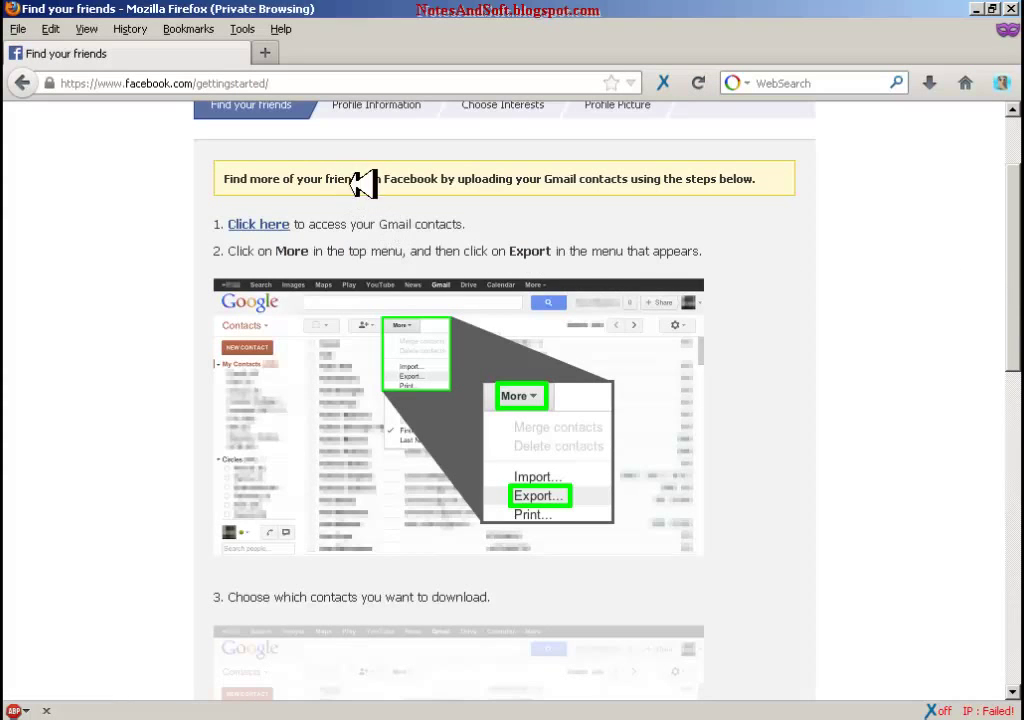
# Read the Gmail contacts upload notice and skip the friend-finding step.
pyautogui.moveTo(329, 179); pyautogui.dragTo(760, 178)
pyautogui.moveTo(1015, 270)
pyautogui.mouseDown()
pyautogui.moveTo(1013, 539)
pyautogui.moveTo(1019, 250)
pyautogui.mouseUp()
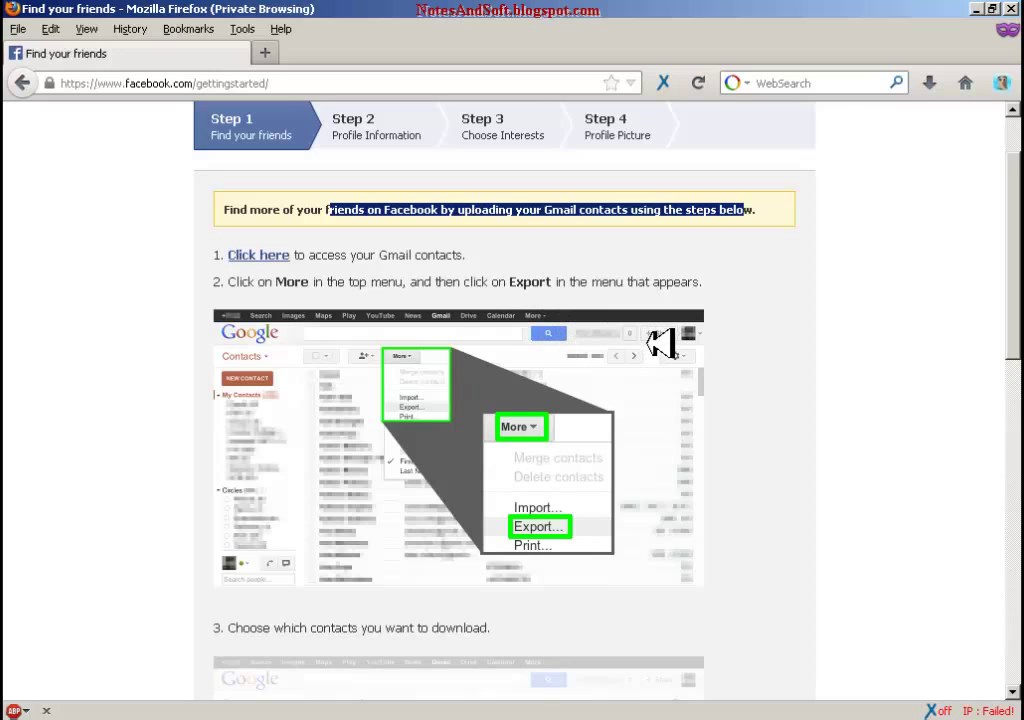
pyautogui.click(290, 209)
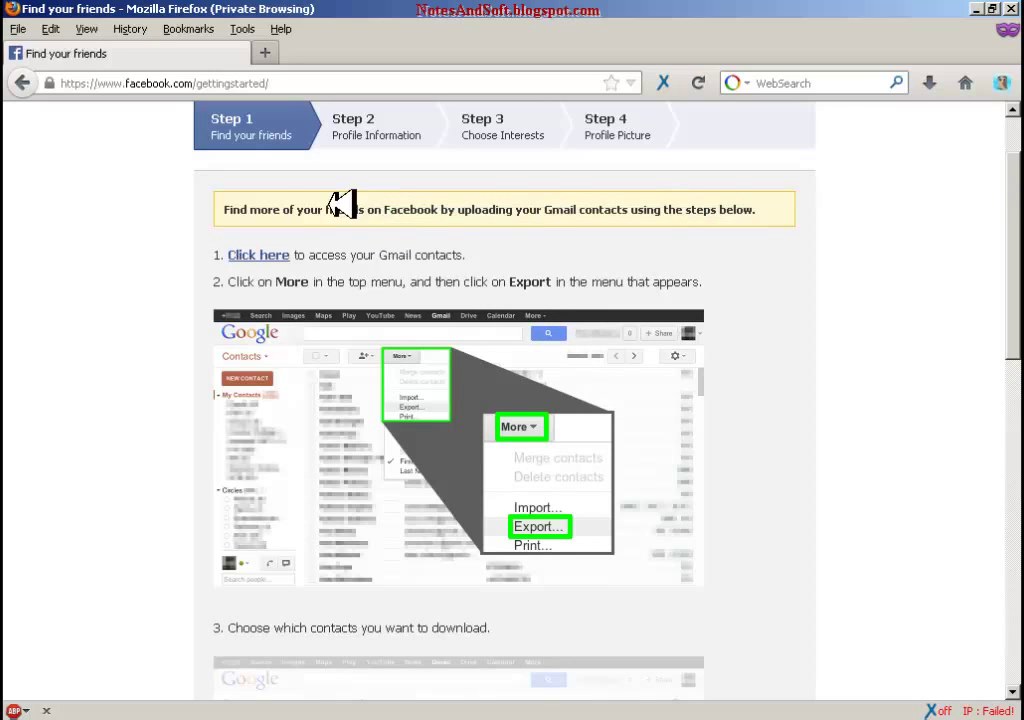
pyautogui.moveTo(262, 209); pyautogui.dragTo(760, 209)
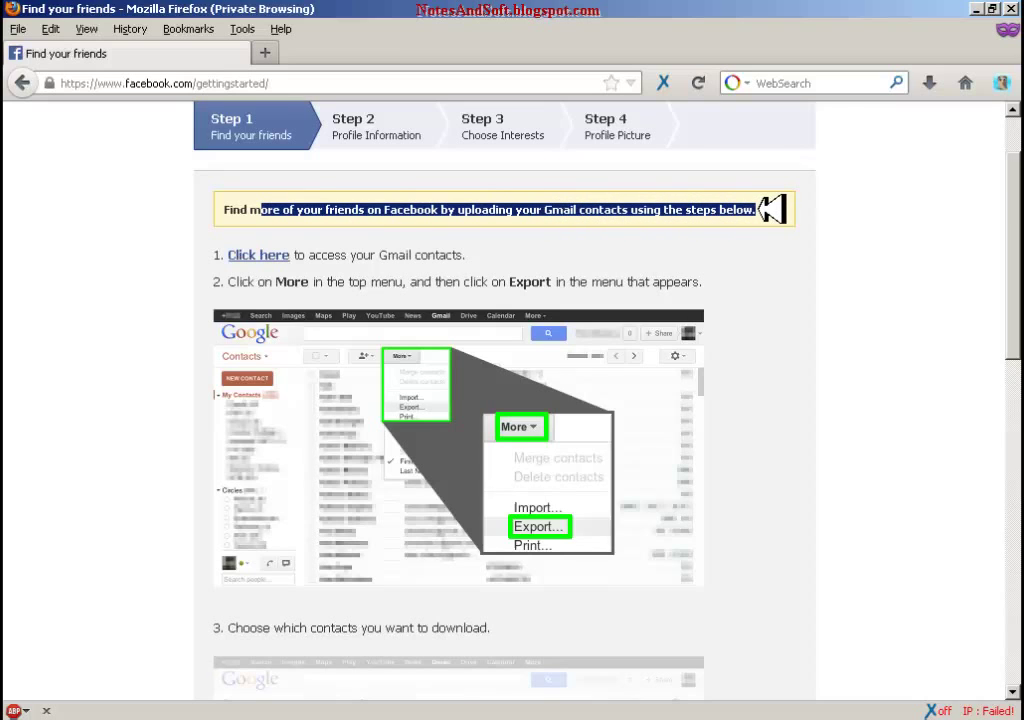
pyautogui.moveTo(1013, 250); pyautogui.dragTo(1016, 565)
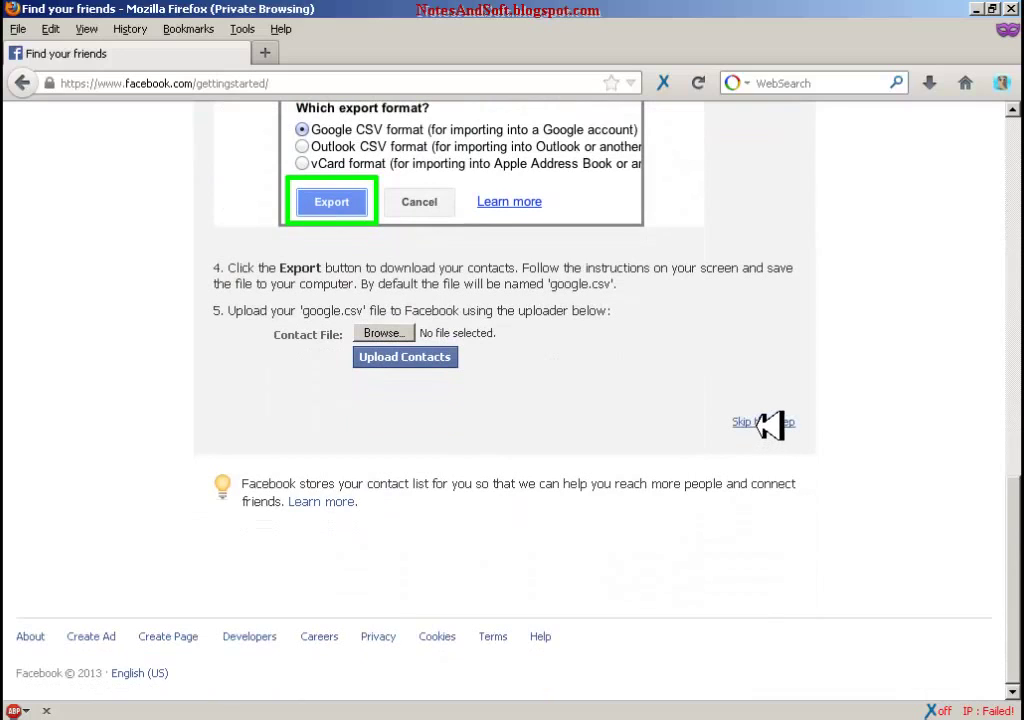
pyautogui.click(768, 422)
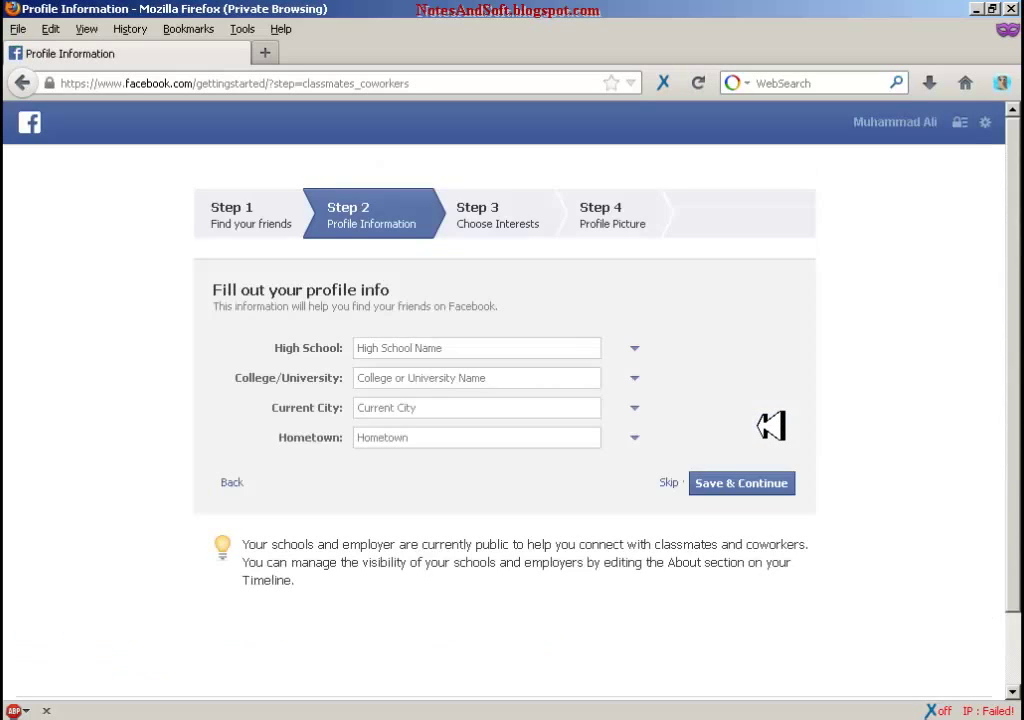
# Enter PISJ as both the high school and the college.
pyautogui.click(552, 354)
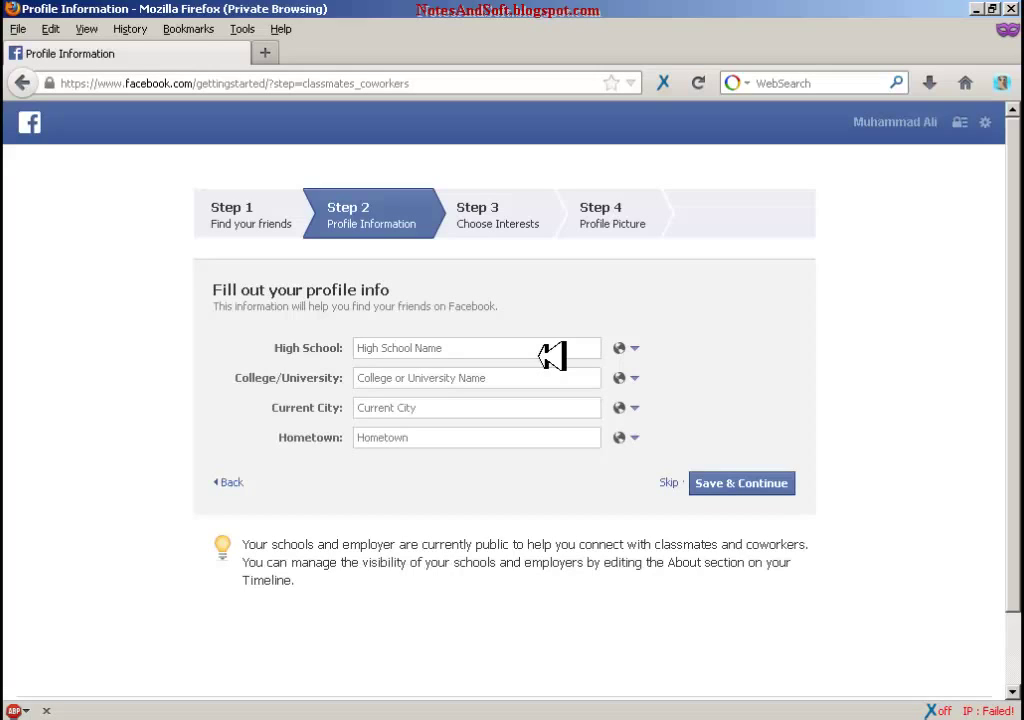
pyautogui.write('O')
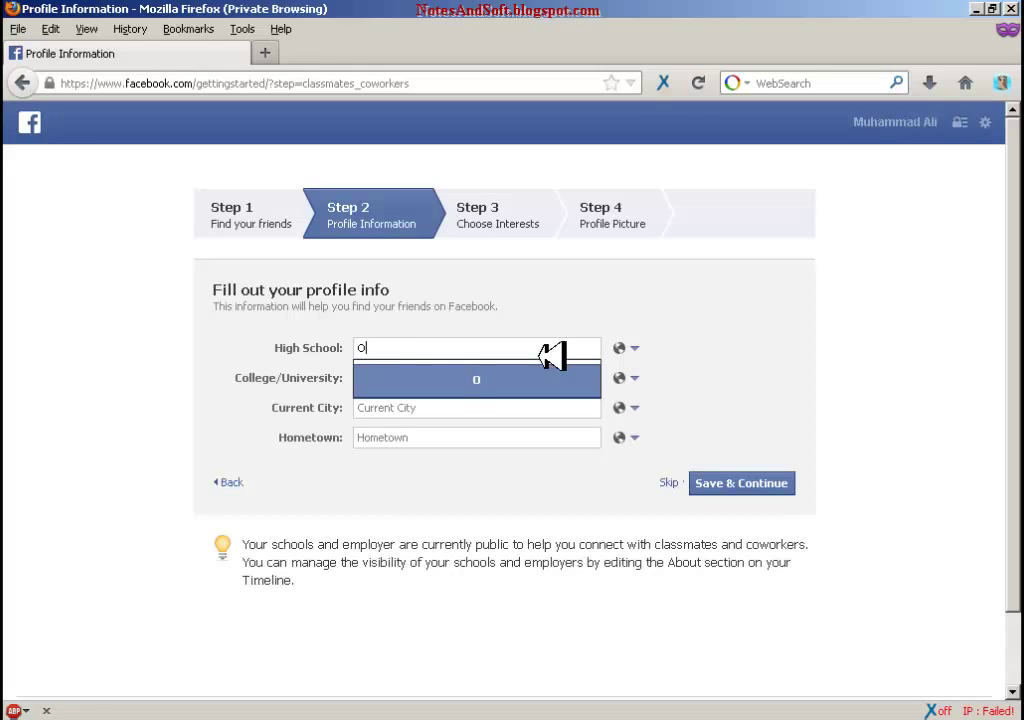
pyautogui.press('BackSpace')
pyautogui.write('PISJ')
pyautogui.press('Tab')
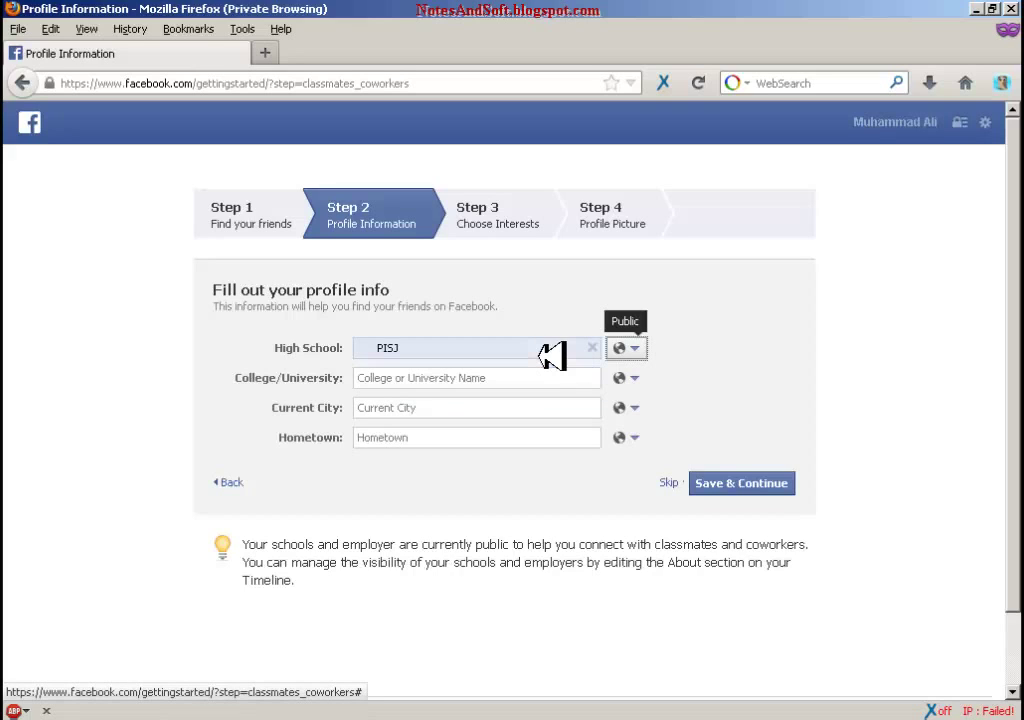
pyautogui.click(544, 377)
pyautogui.write('PISJ')
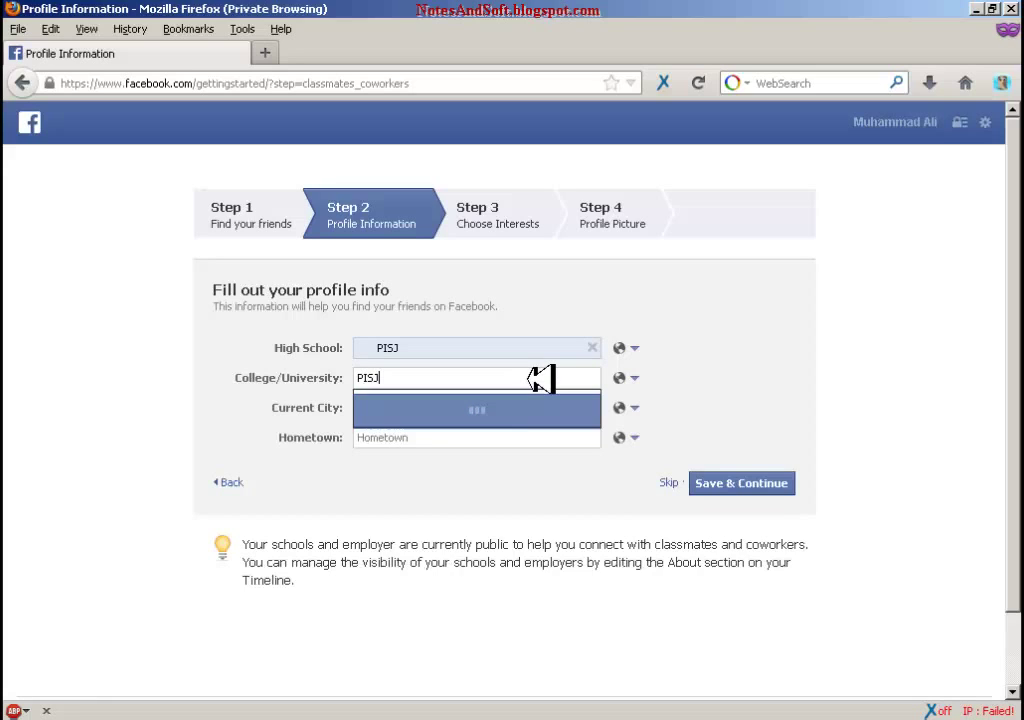
# Set current city to Jeddah, Saudi Arabia and hometown to azizia, then save.
pyautogui.click(366, 410)
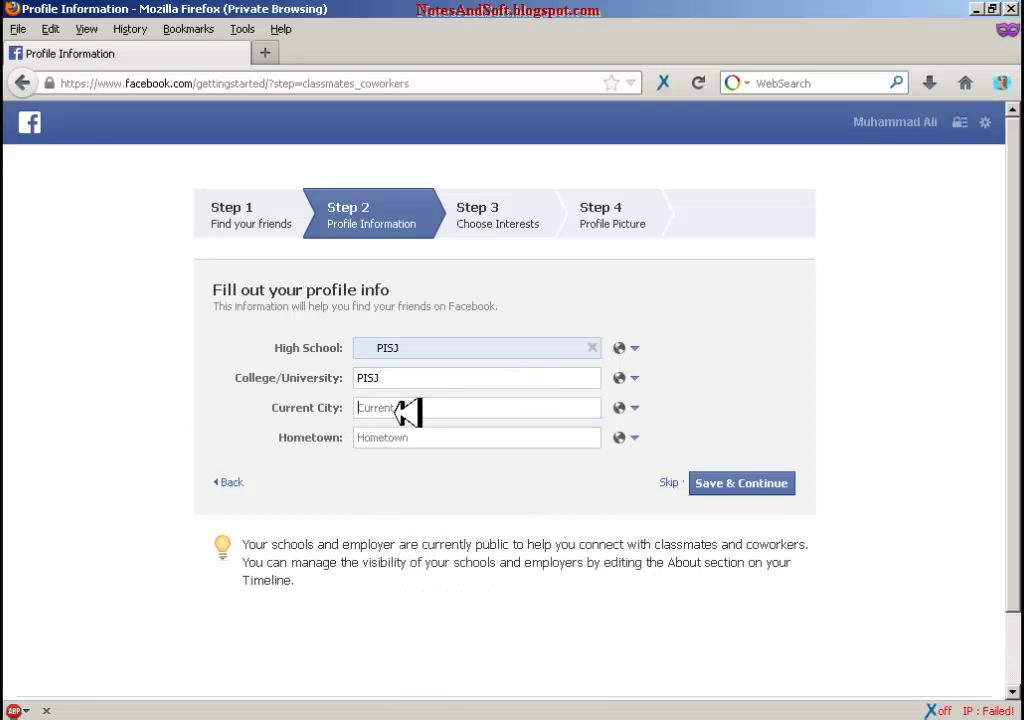
pyautogui.write('JEDDAH')
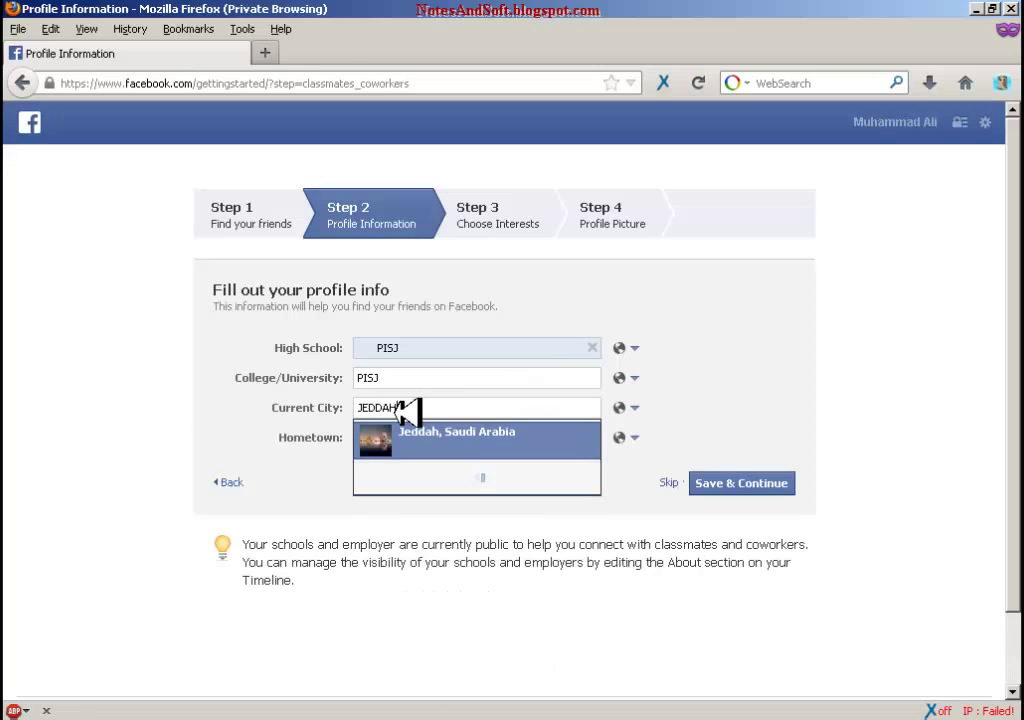
pyautogui.click(472, 444)
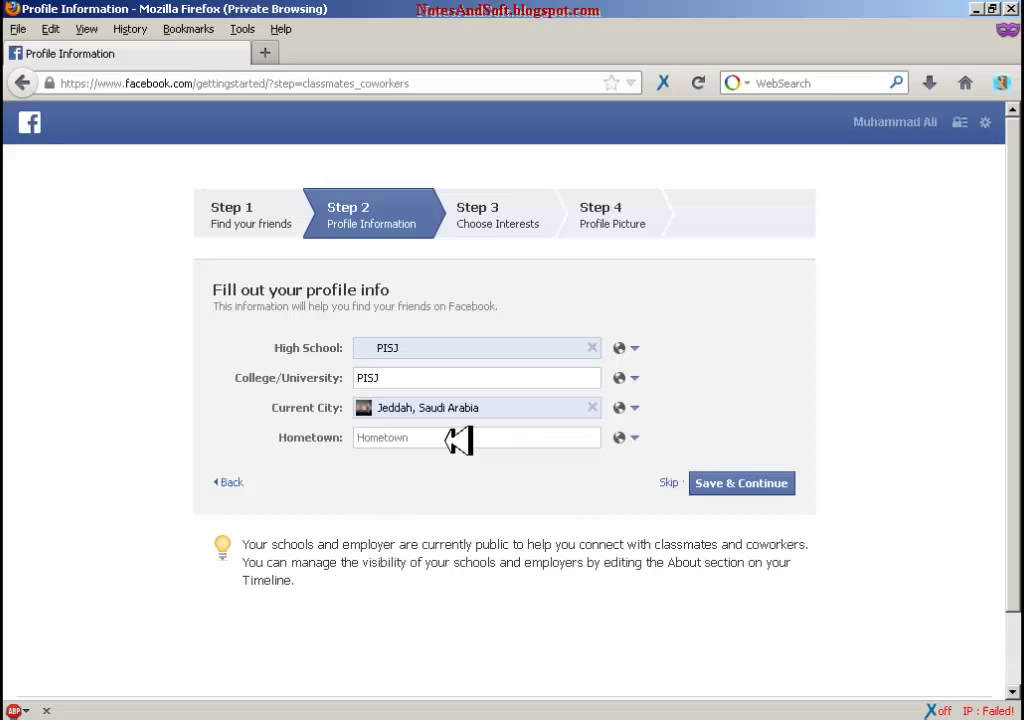
pyautogui.write('so')
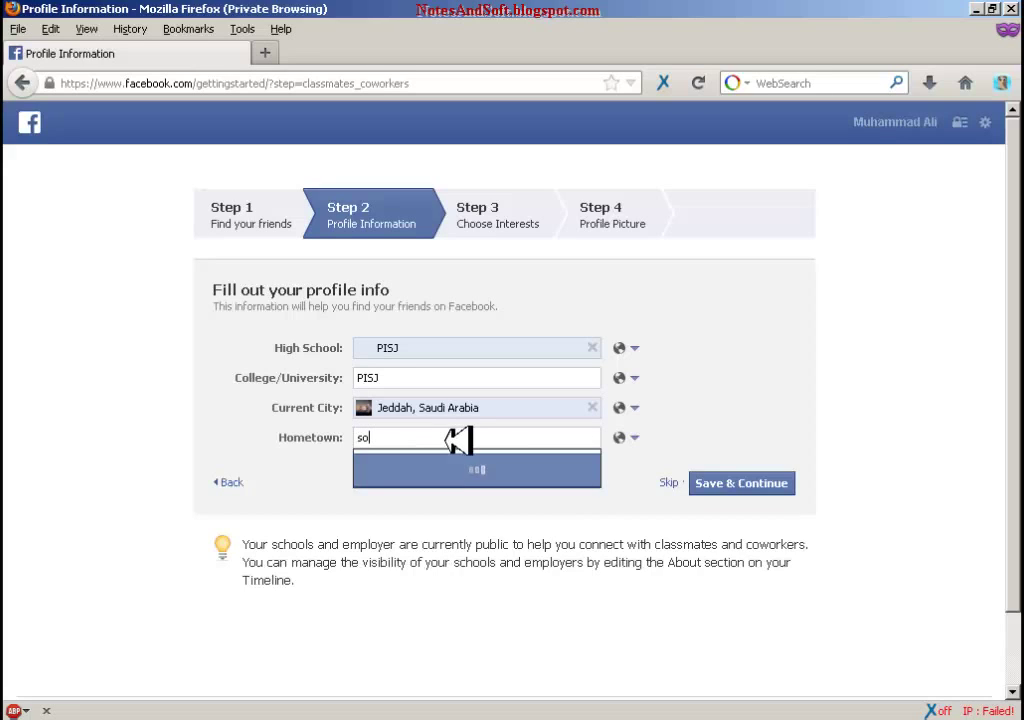
pyautogui.press('BackSpace')
pyautogui.press('BackSpace')
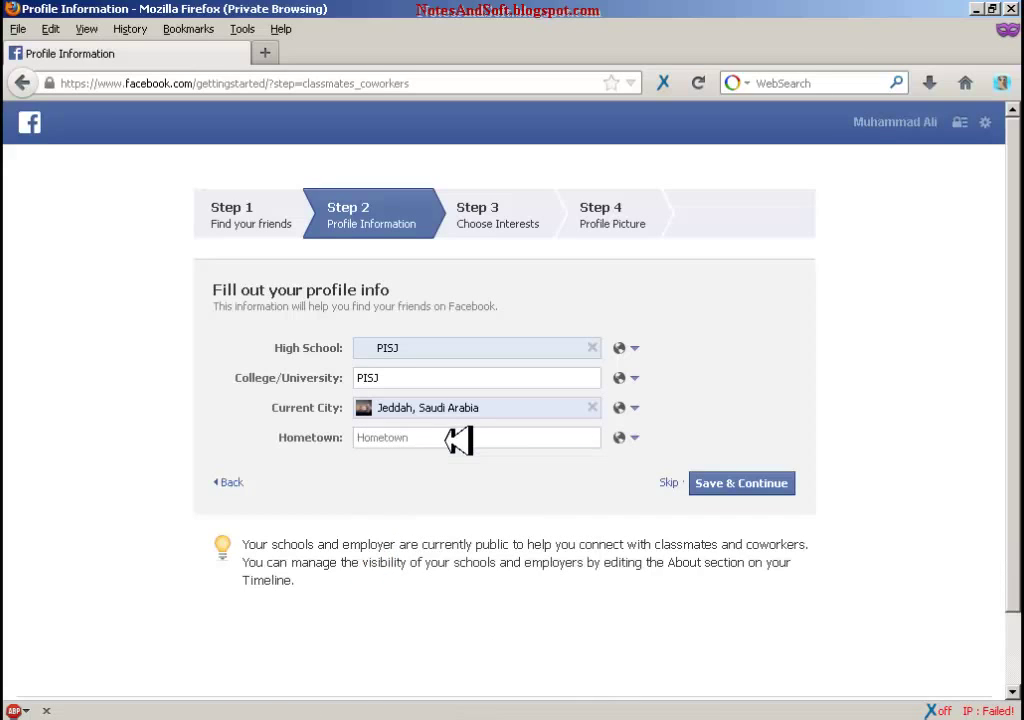
pyautogui.write('azizia')
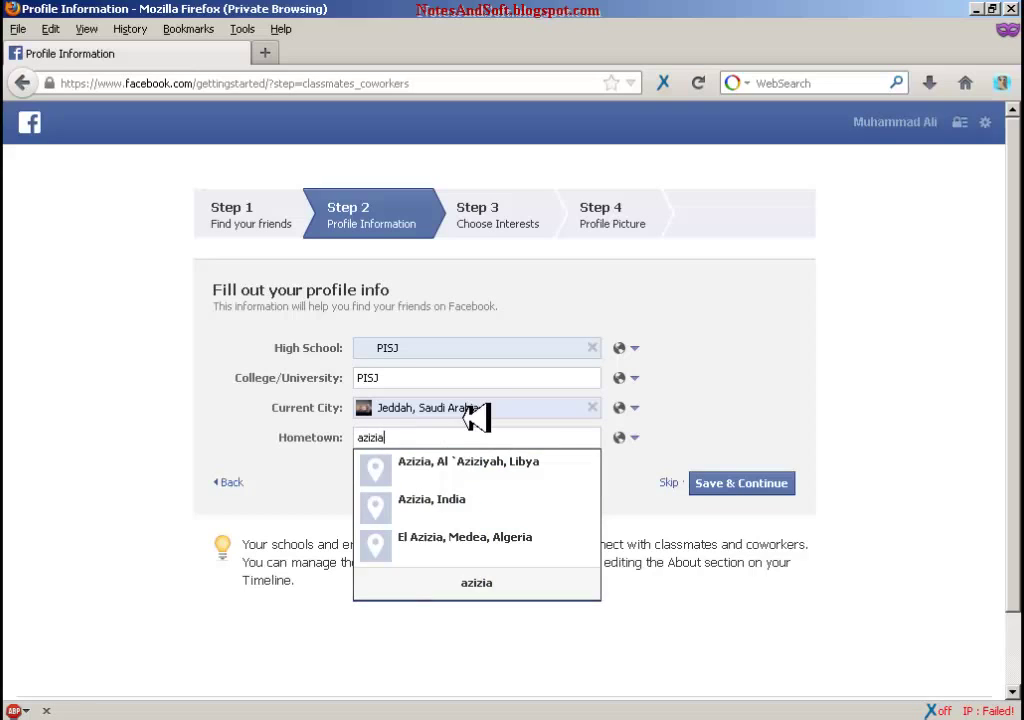
pyautogui.moveTo(477, 437); pyautogui.dragTo(341, 437)
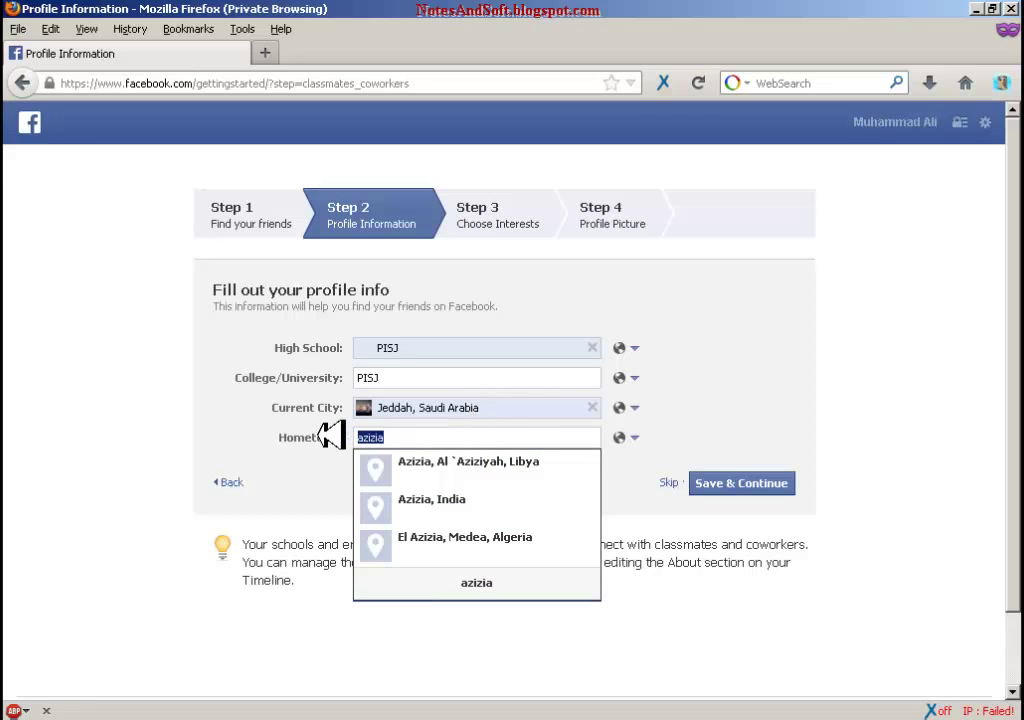
pyautogui.click(645, 446)
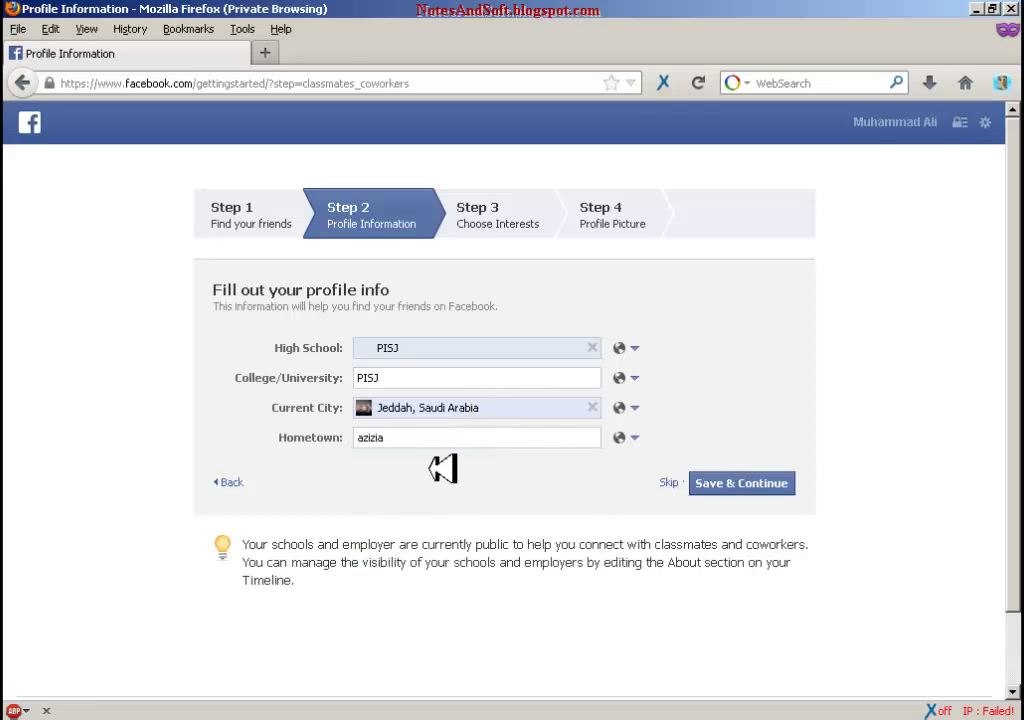
pyautogui.click(774, 485)
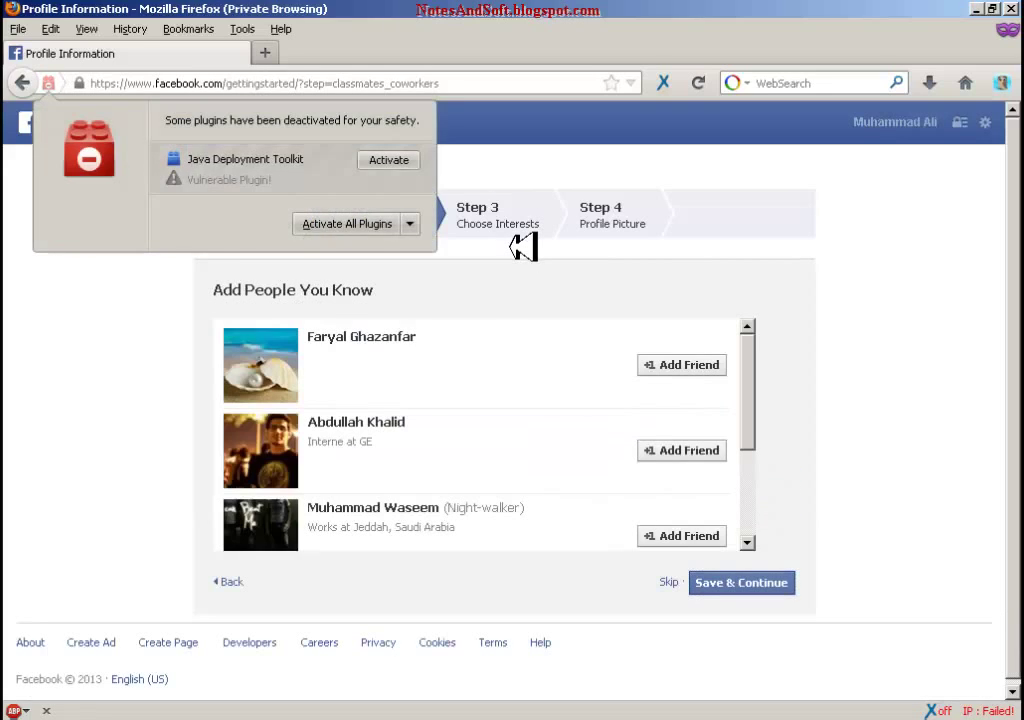
# Dismiss the plugin warning, friend the first suggested person, and continue to interests.
pyautogui.click(440, 266)
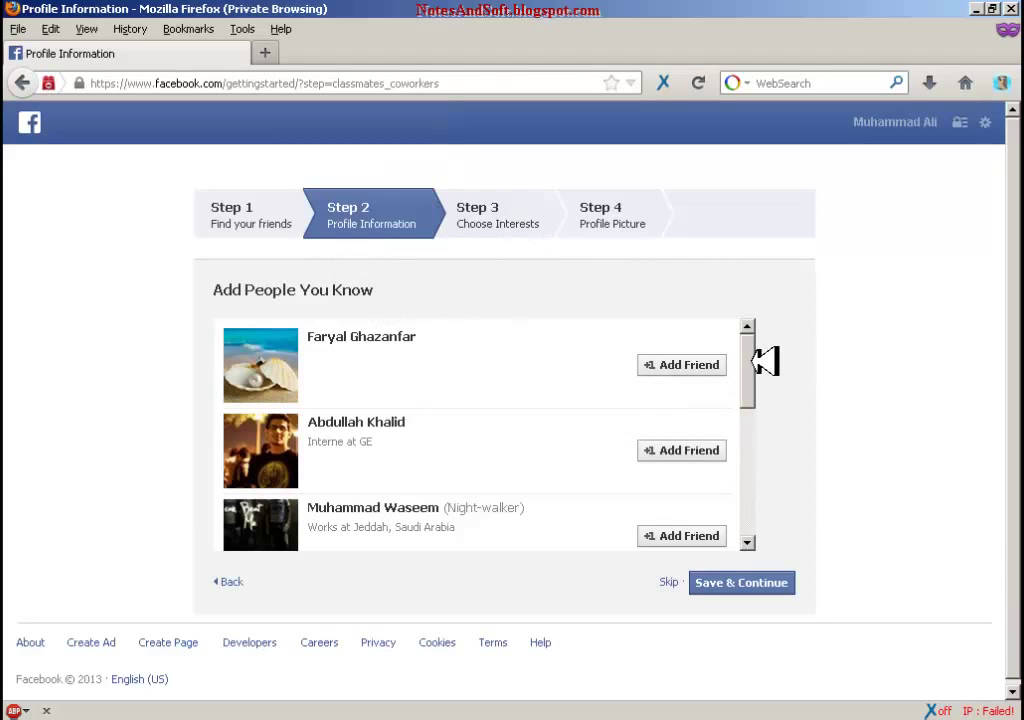
pyautogui.scroll(-1, 752, 380)
pyautogui.moveTo(762, 385)
pyautogui.mouseDown()
pyautogui.moveTo(757, 512)
pyautogui.moveTo(761, 338)
pyautogui.mouseUp()
pyautogui.click(709, 361)
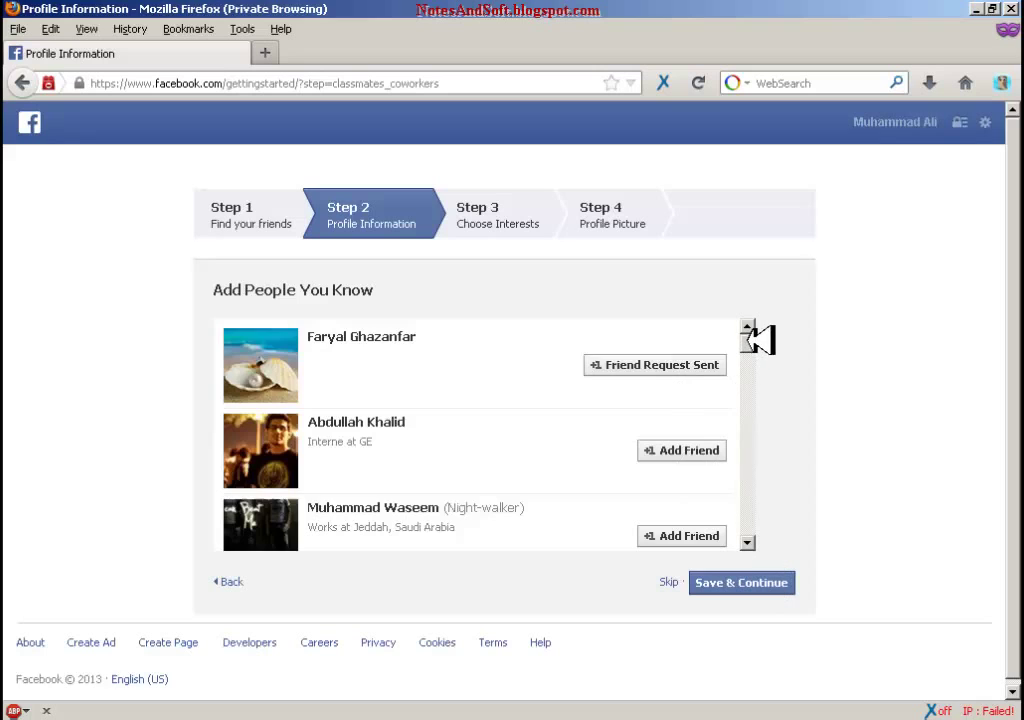
pyautogui.moveTo(752, 339)
pyautogui.mouseDown()
pyautogui.moveTo(766, 527)
pyautogui.moveTo(779, 274)
pyautogui.mouseUp()
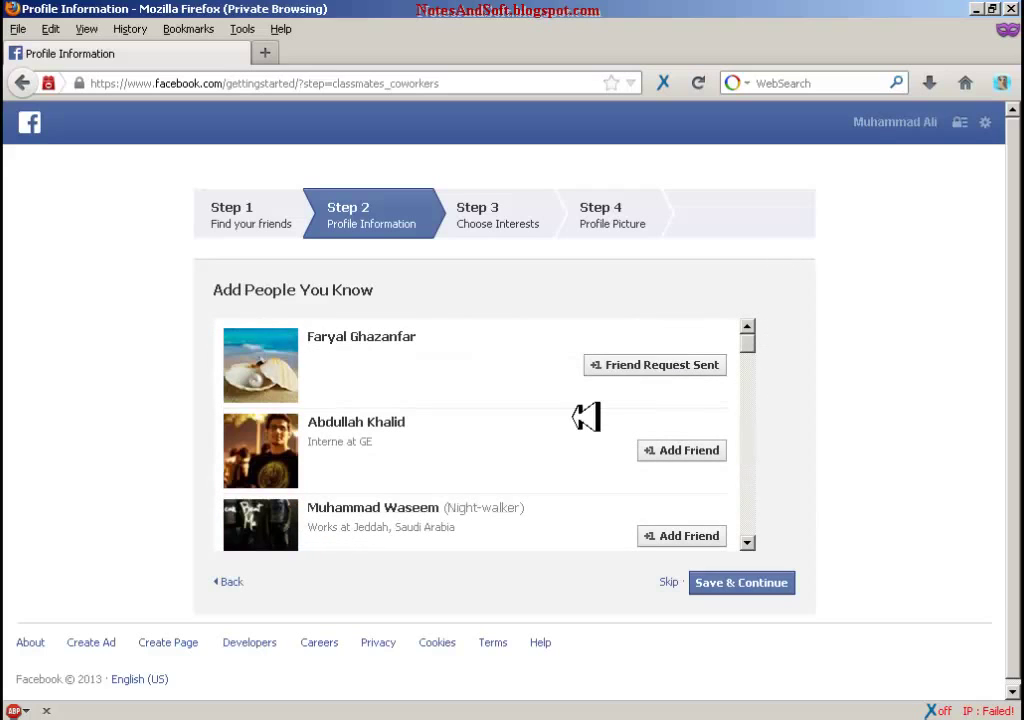
pyautogui.click(750, 580)
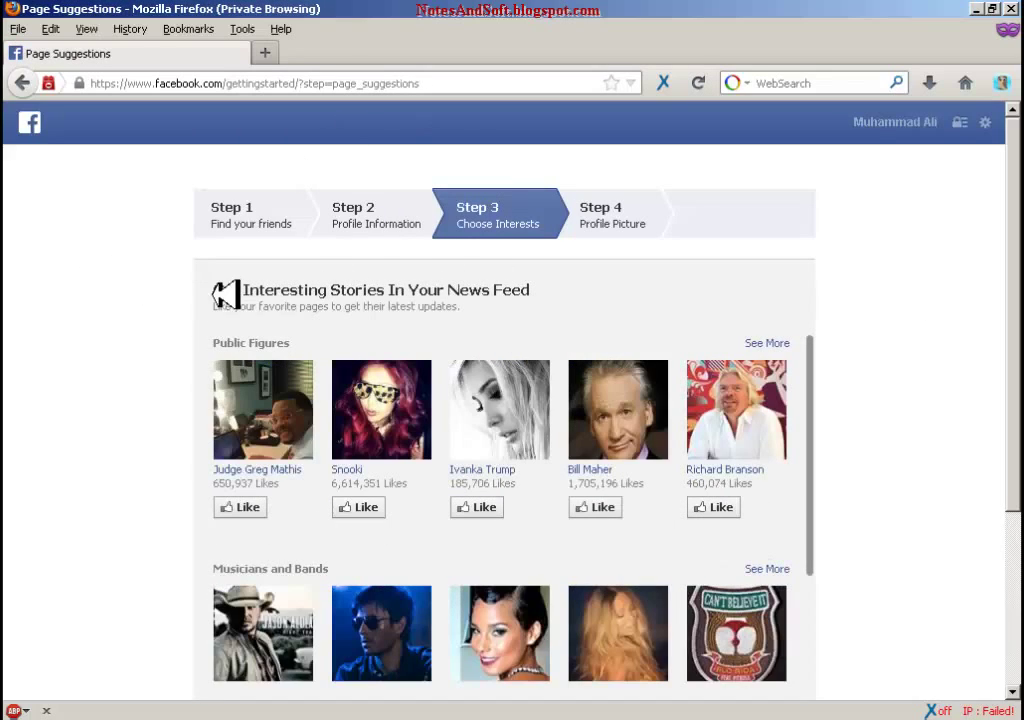
# Browse the suggested interest pages, like Fox News, and save the interests.
pyautogui.moveTo(245, 290); pyautogui.dragTo(681, 290)
pyautogui.click(681, 290)
pyautogui.scroll(-5, 700, 300)
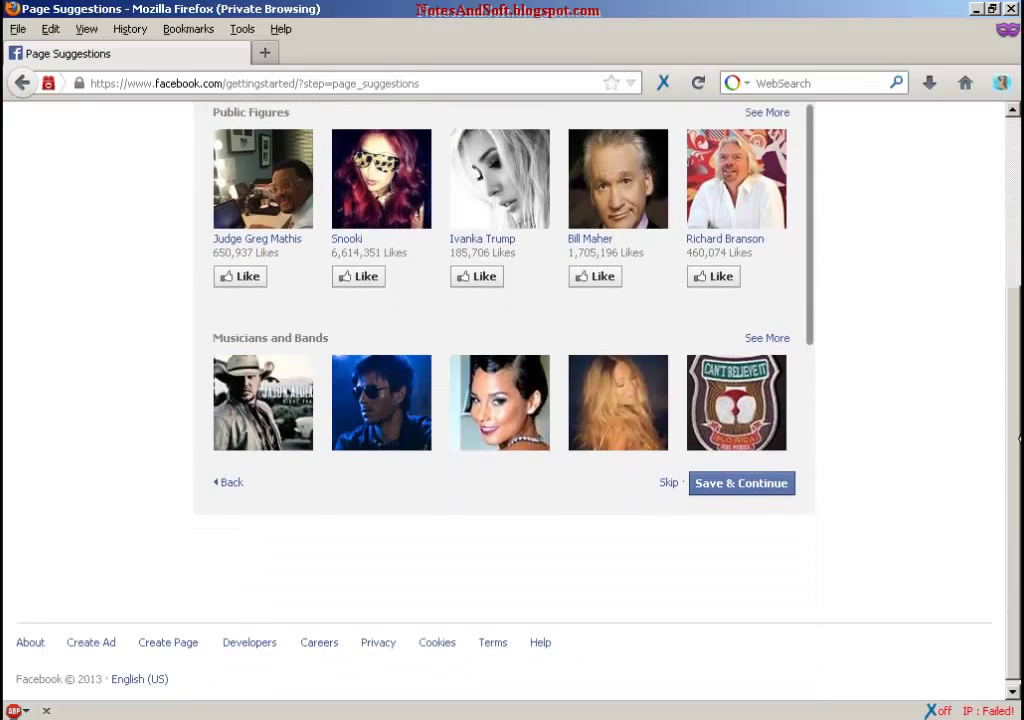
pyautogui.scroll(-4, 808, 307)
pyautogui.scroll(-2, 810, 398)
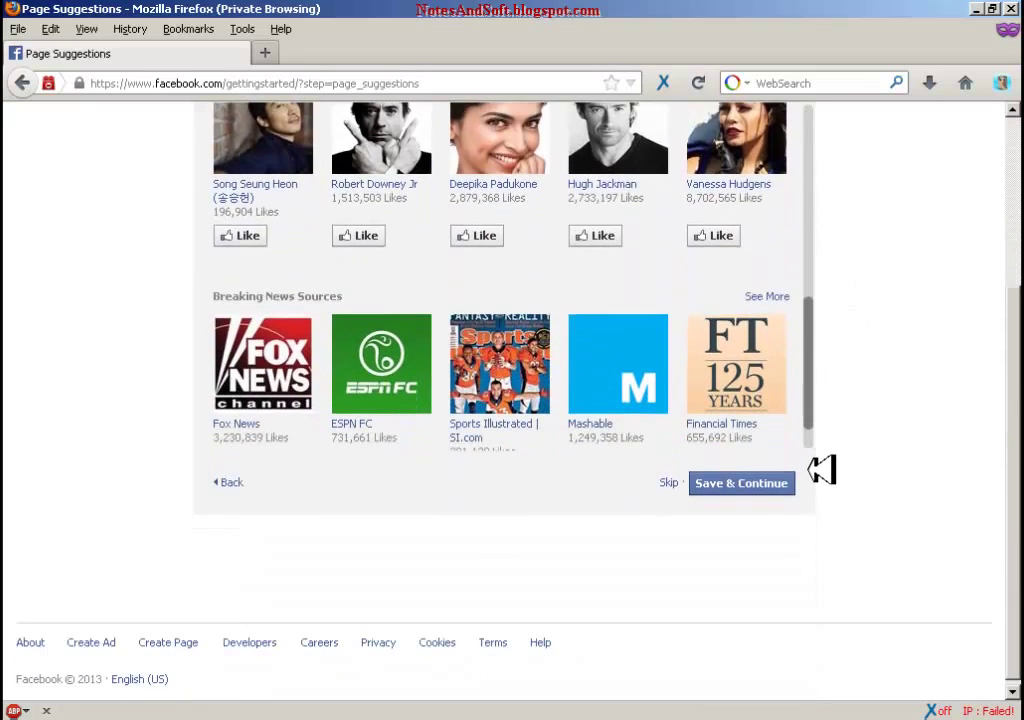
pyautogui.scroll(4, 862, 480)
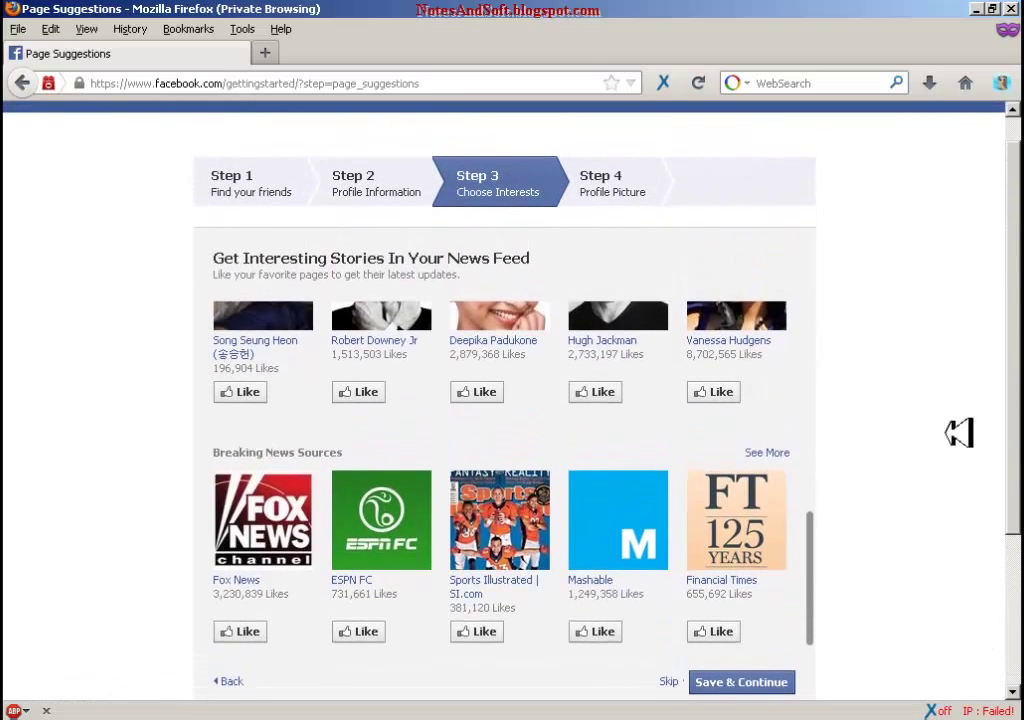
pyautogui.moveTo(806, 548); pyautogui.dragTo(830, 340)
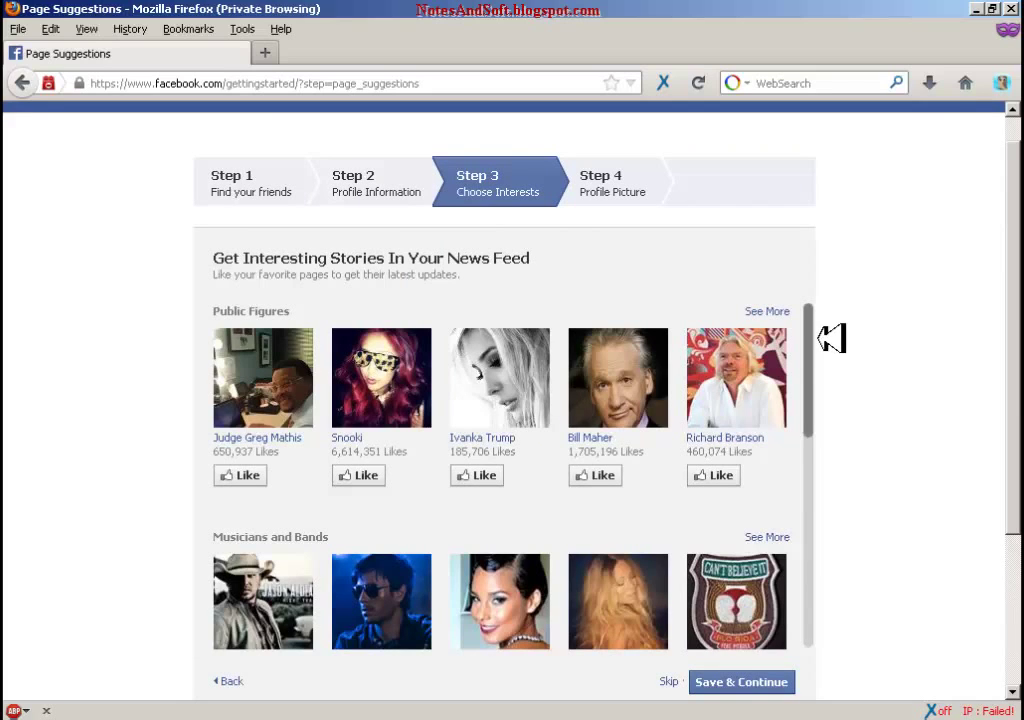
pyautogui.moveTo(831, 338); pyautogui.dragTo(837, 368)
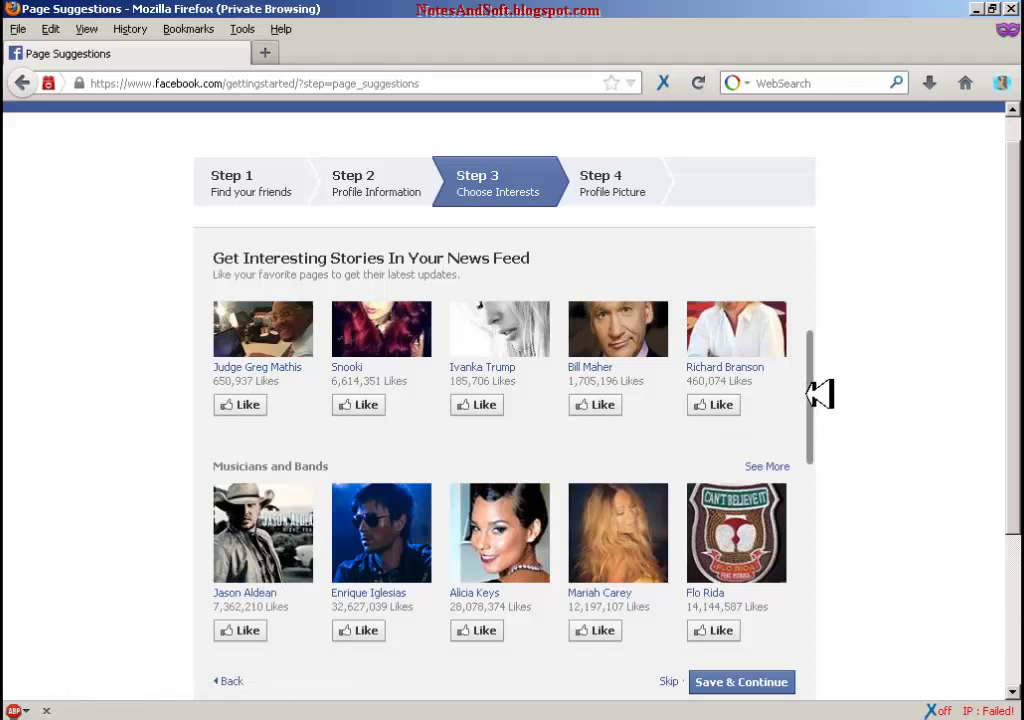
pyautogui.moveTo(816, 406)
pyautogui.mouseDown()
pyautogui.moveTo(826, 383)
pyautogui.moveTo(822, 517)
pyautogui.mouseUp()
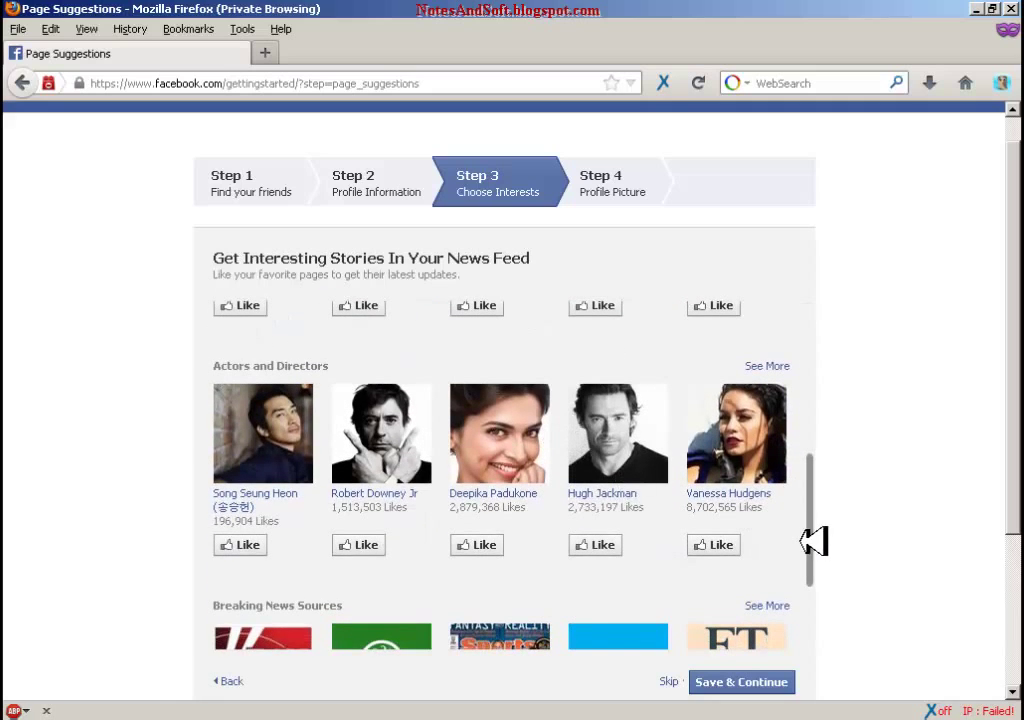
pyautogui.moveTo(814, 557); pyautogui.dragTo(808, 647)
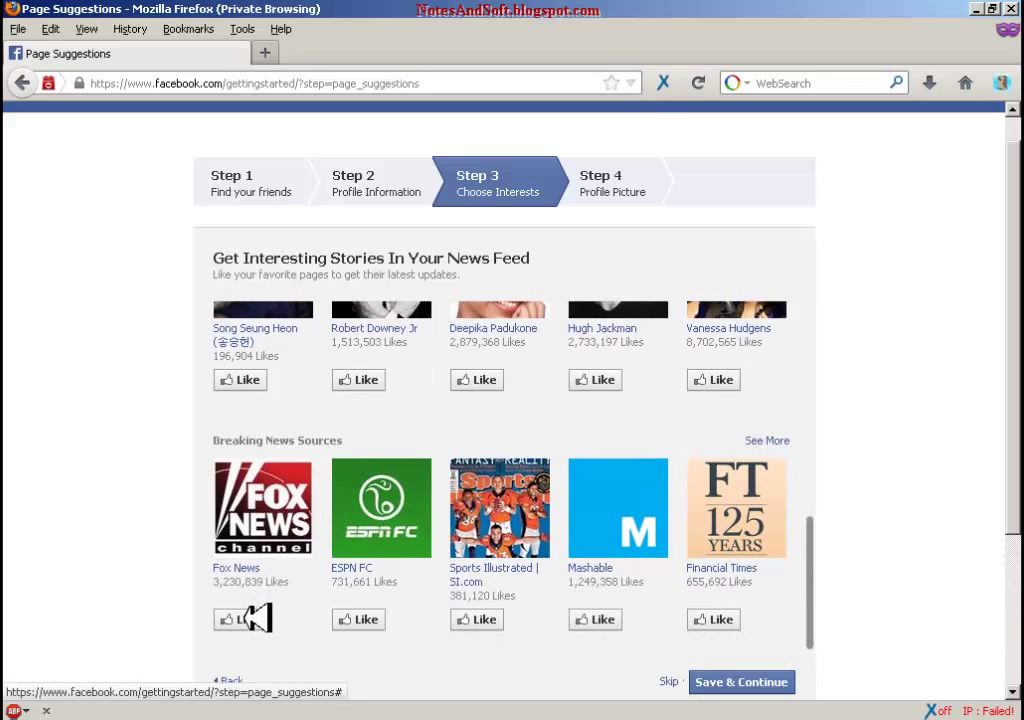
pyautogui.click(255, 619)
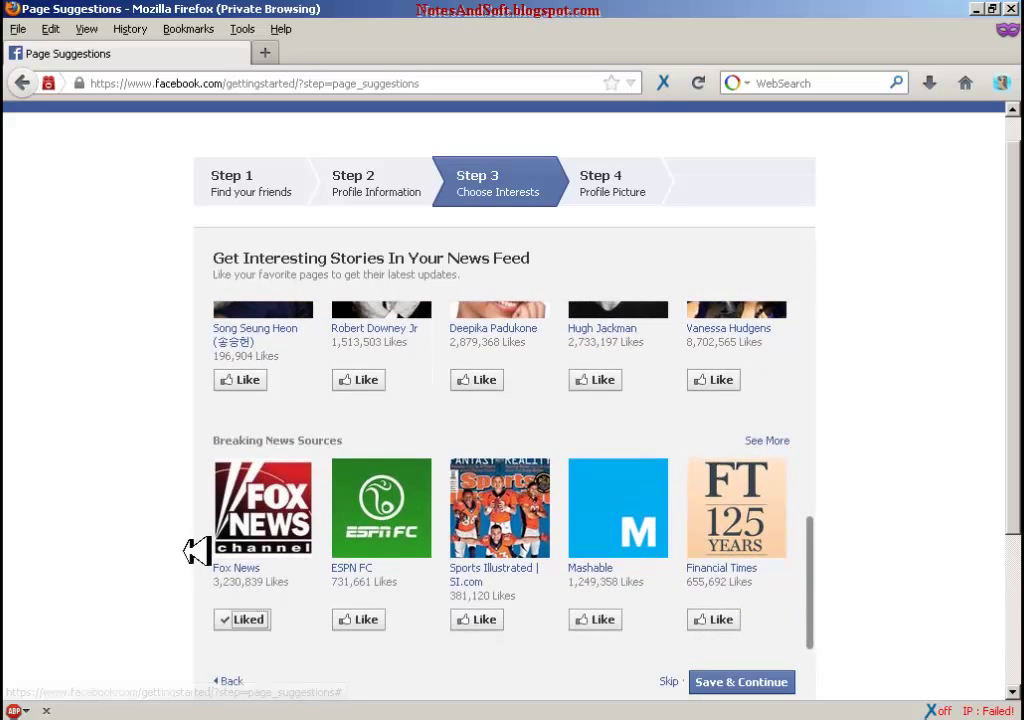
pyautogui.click(766, 681)
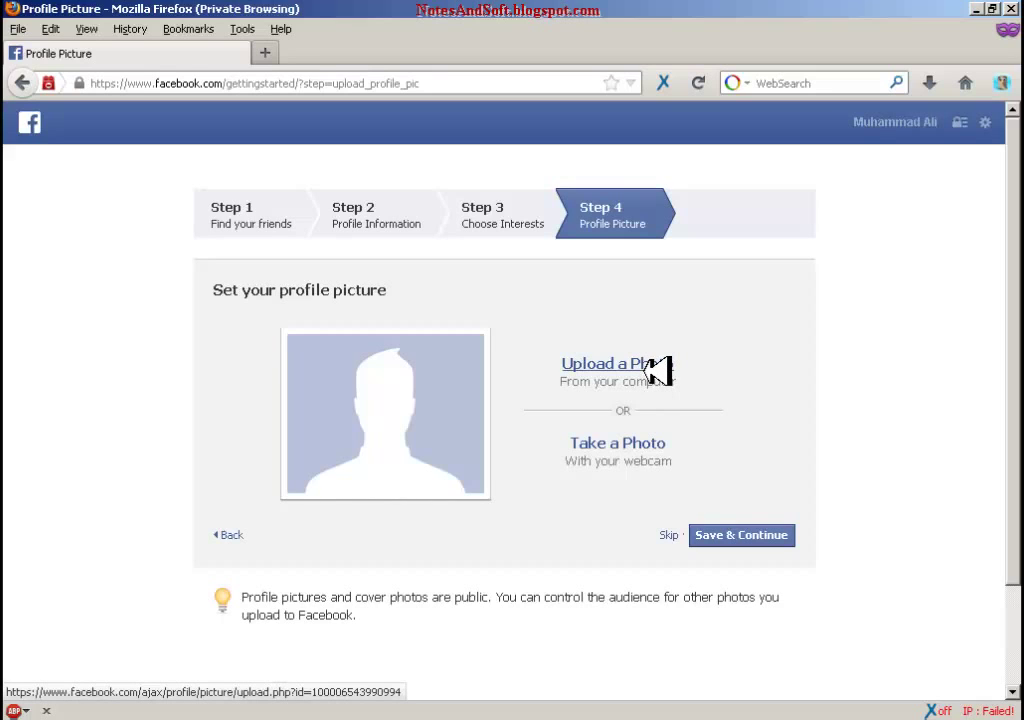
# Upload High Definition Wallpapers (17) from the H: drive wallpapers folder as the profile picture.
pyautogui.click(655, 371)
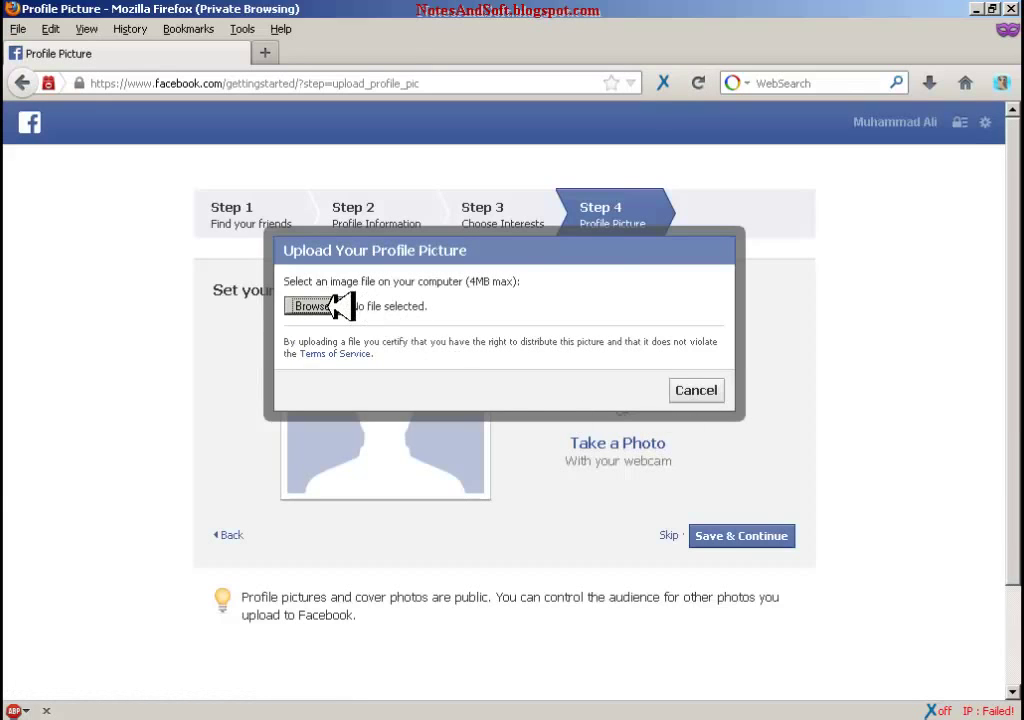
pyautogui.click(316, 305)
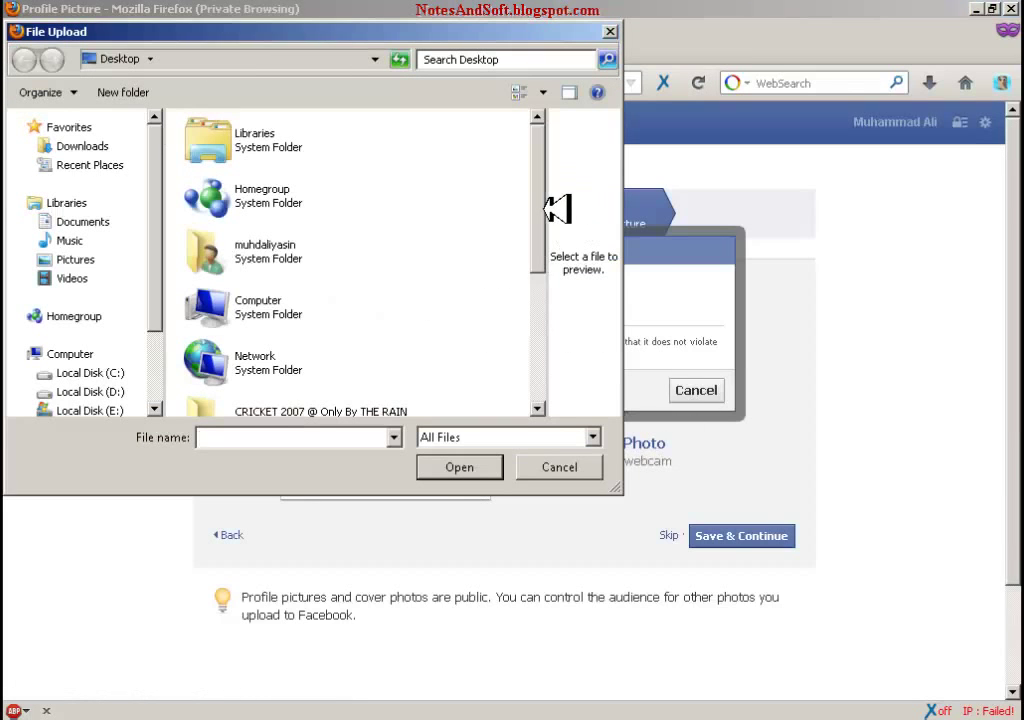
pyautogui.moveTo(560, 210)
pyautogui.mouseDown()
pyautogui.moveTo(560, 368)
pyautogui.moveTo(558, 210)
pyautogui.mouseUp()
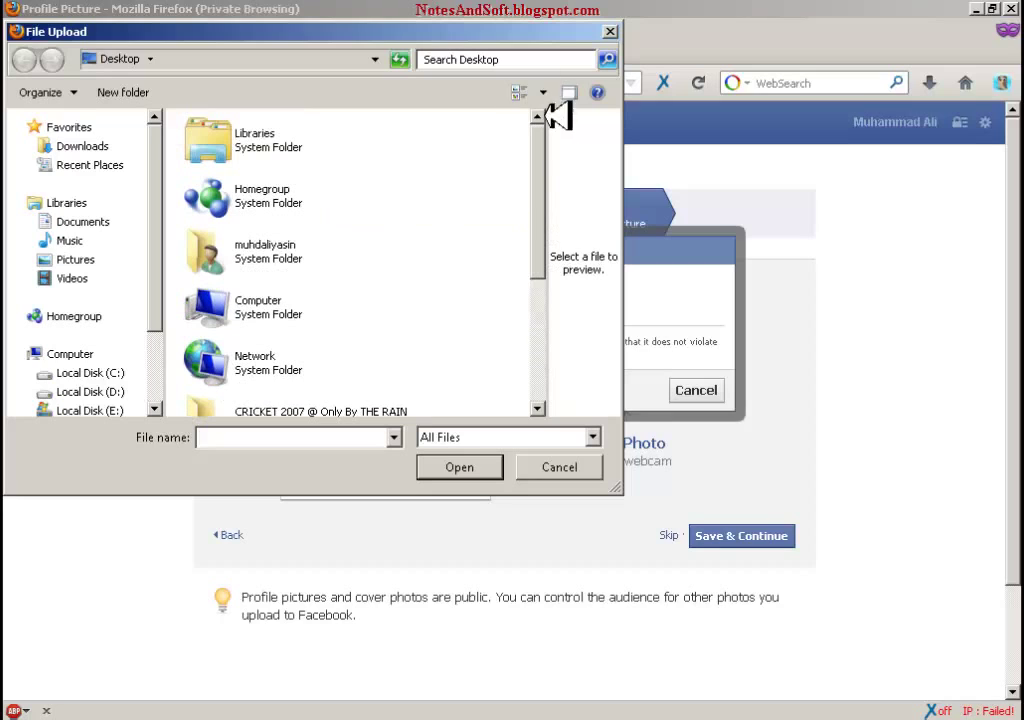
pyautogui.scroll(-3, 133, 380)
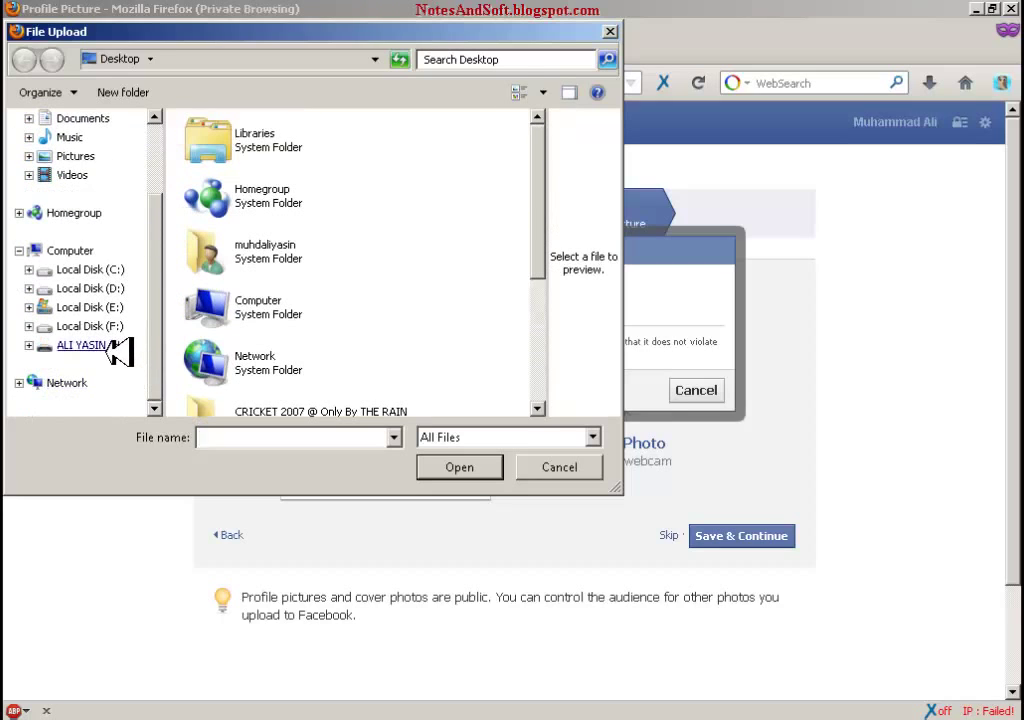
pyautogui.click(112, 345)
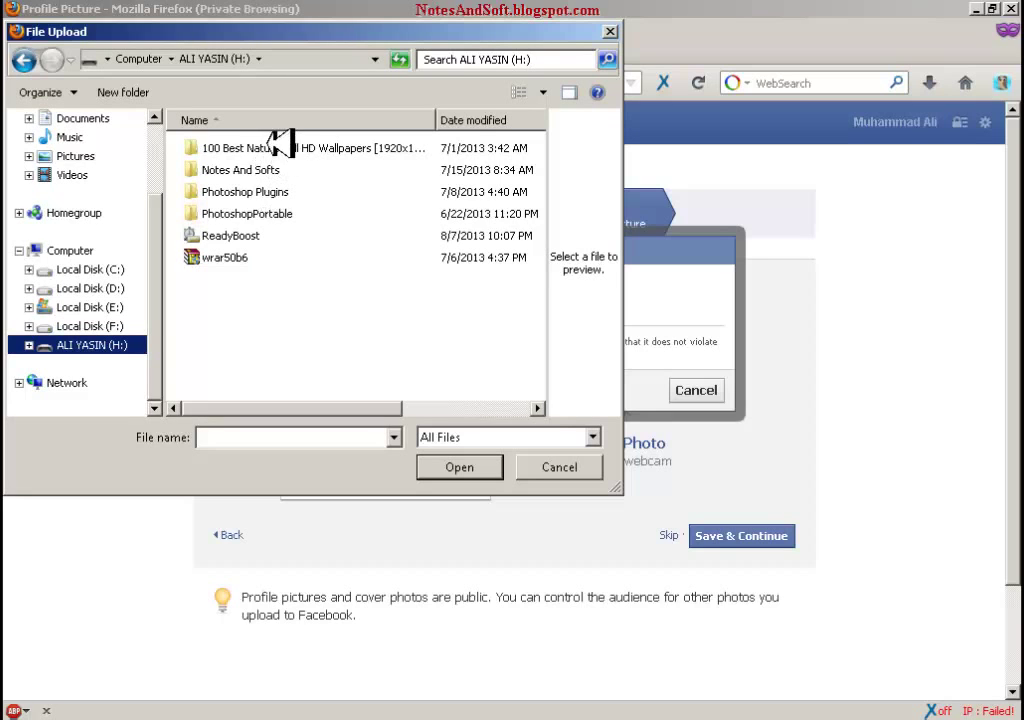
pyautogui.doubleClick(273, 147)
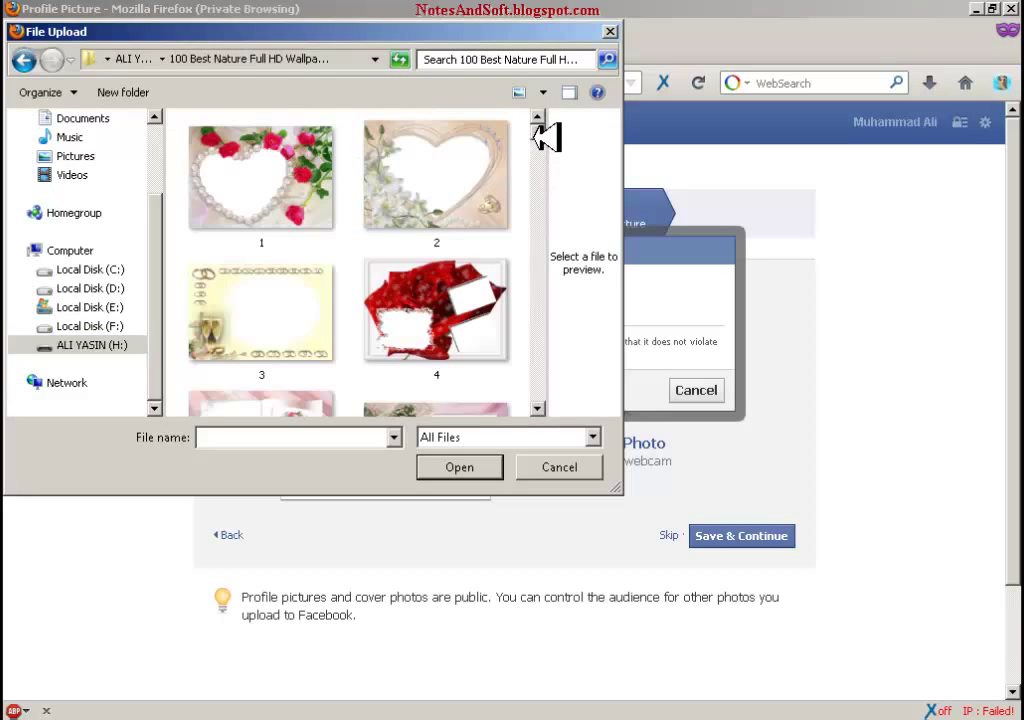
pyautogui.moveTo(537, 137)
pyautogui.mouseDown()
pyautogui.moveTo(535, 180)
pyautogui.moveTo(558, 256)
pyautogui.moveTo(574, 254)
pyautogui.mouseUp()
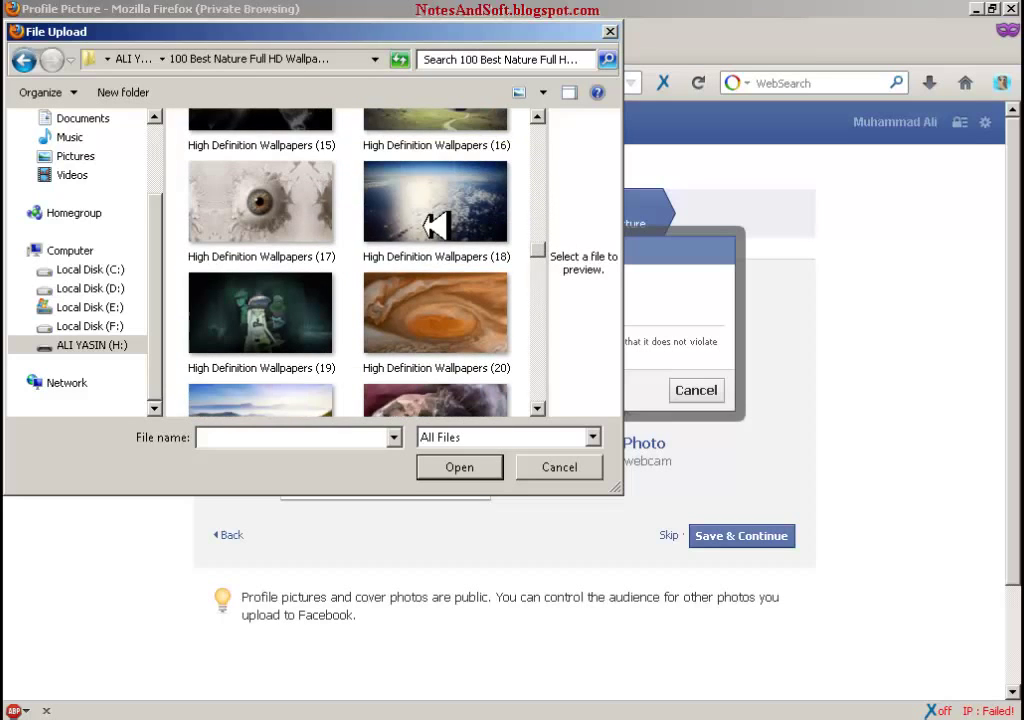
pyautogui.click(305, 205)
pyautogui.click(480, 462)
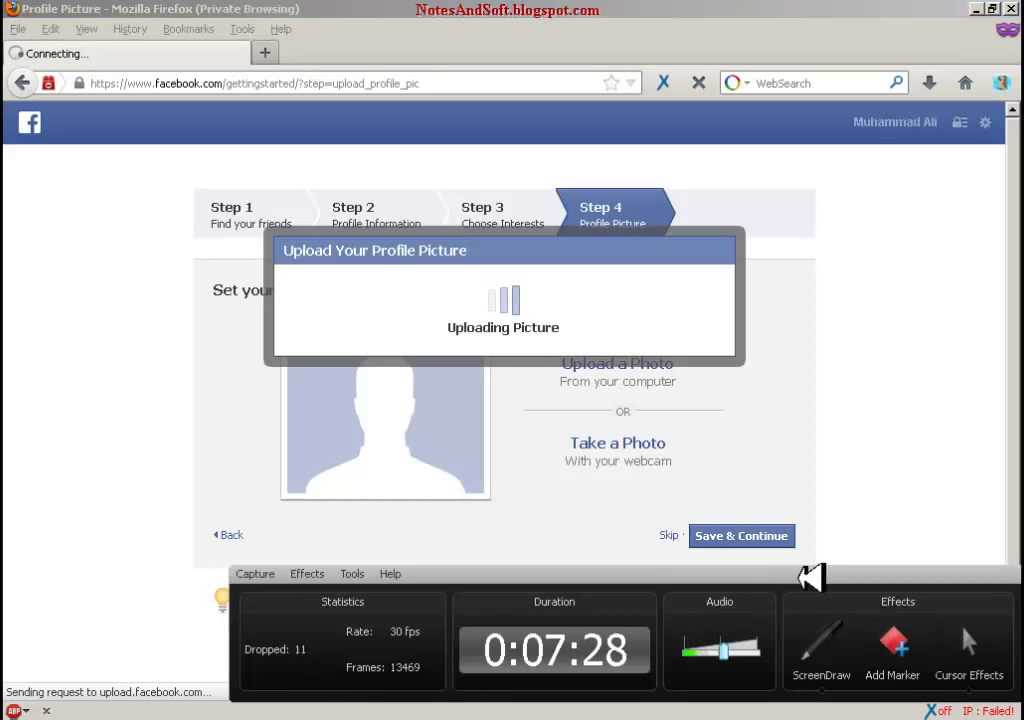
# Save the uploaded eye image as the profile picture and finish setup.
pyautogui.moveTo(811, 576)
pyautogui.mouseDown()
pyautogui.moveTo(618, 584)
pyautogui.moveTo(940, 578)
pyautogui.mouseUp()
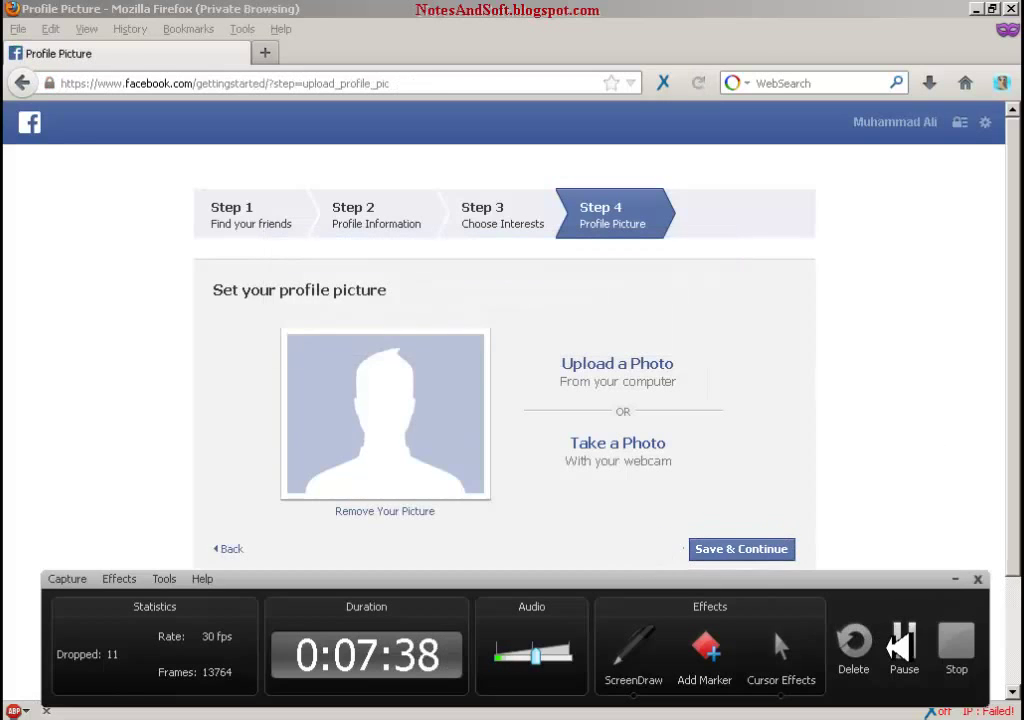
pyautogui.click(956, 580)
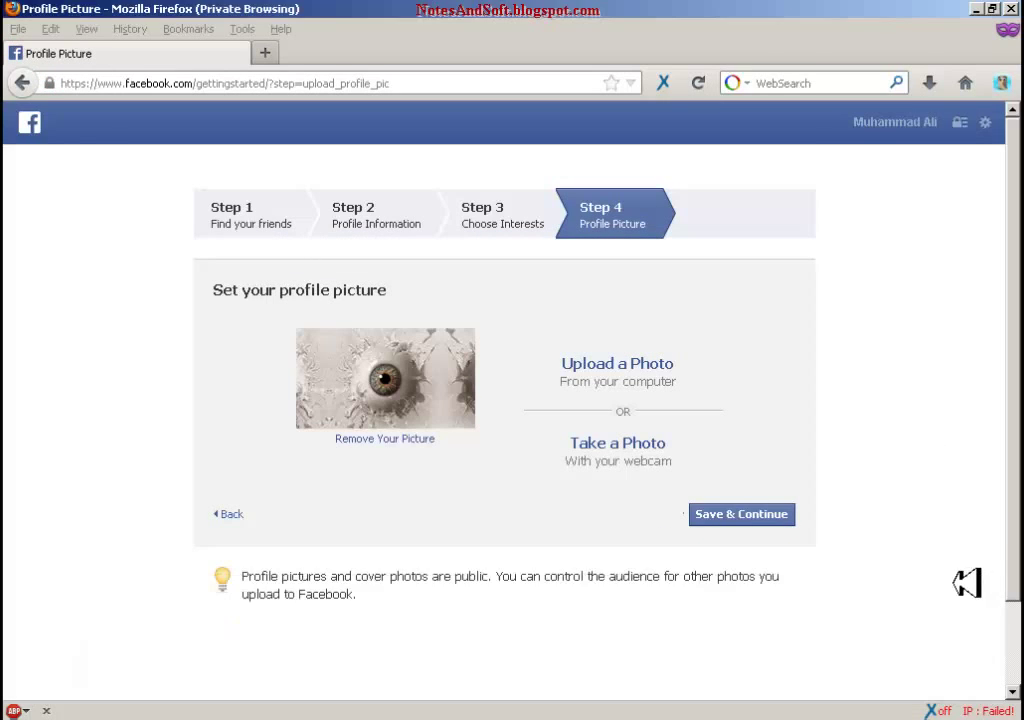
pyautogui.click(762, 521)
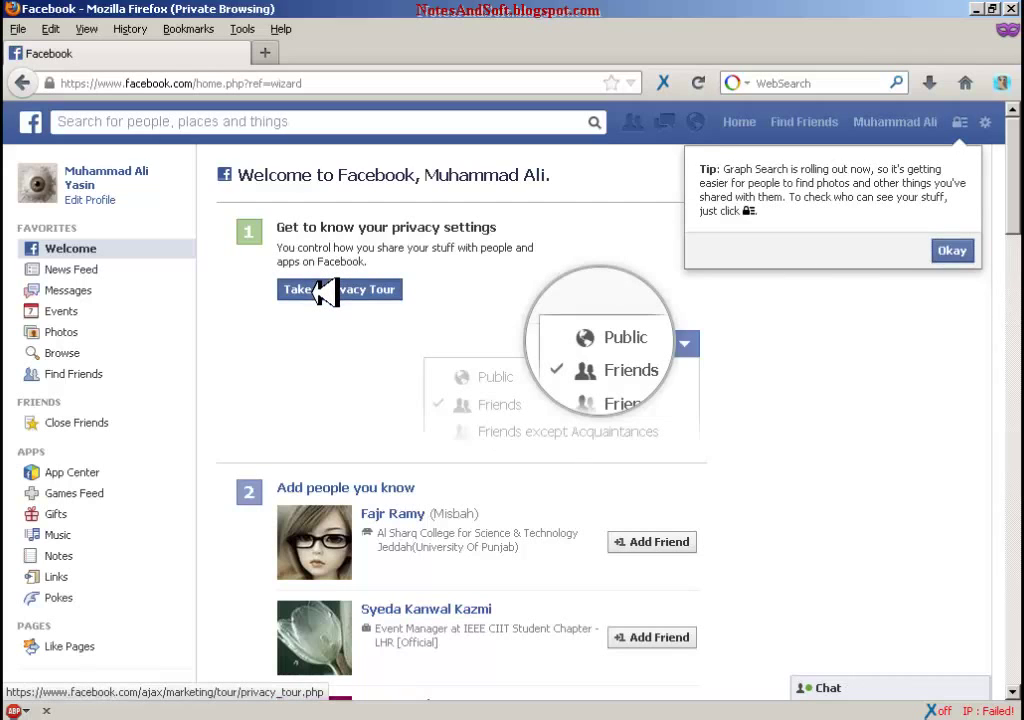
# Step through the privacy tour's tagging and privacy shortcuts slides, then close it.
pyautogui.click(322, 291)
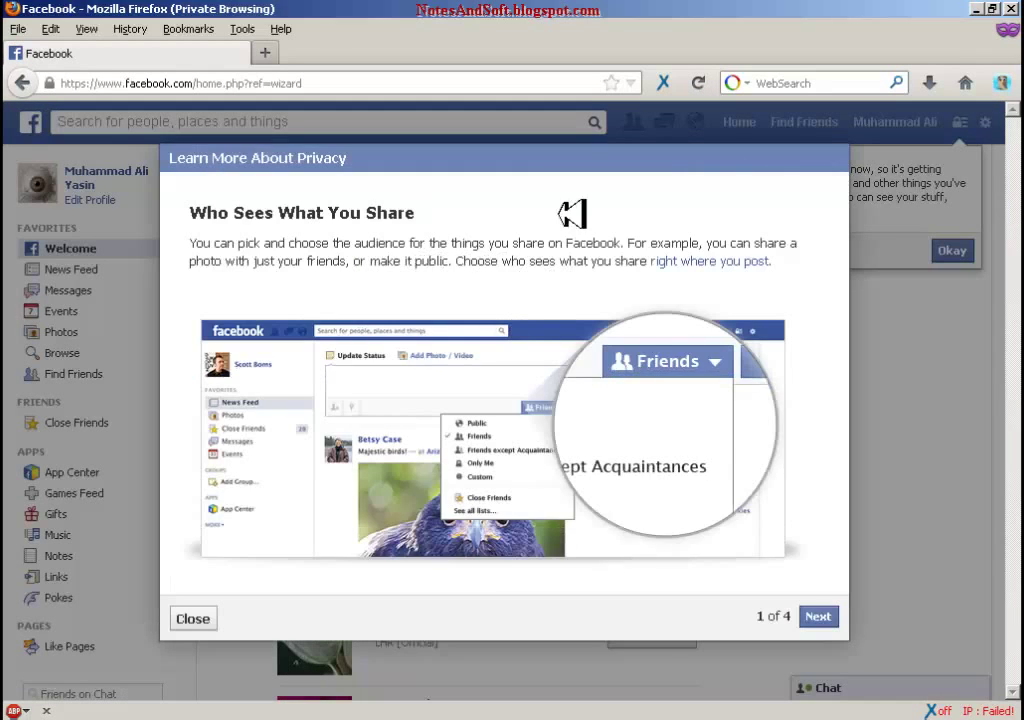
pyautogui.click(828, 616)
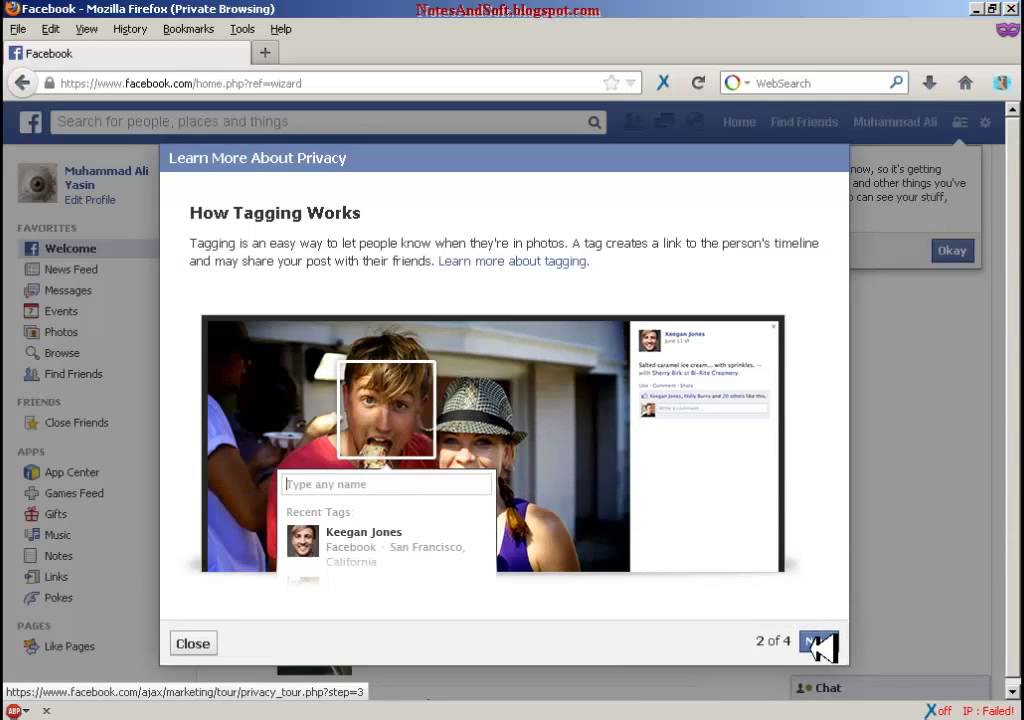
pyautogui.click(818, 645)
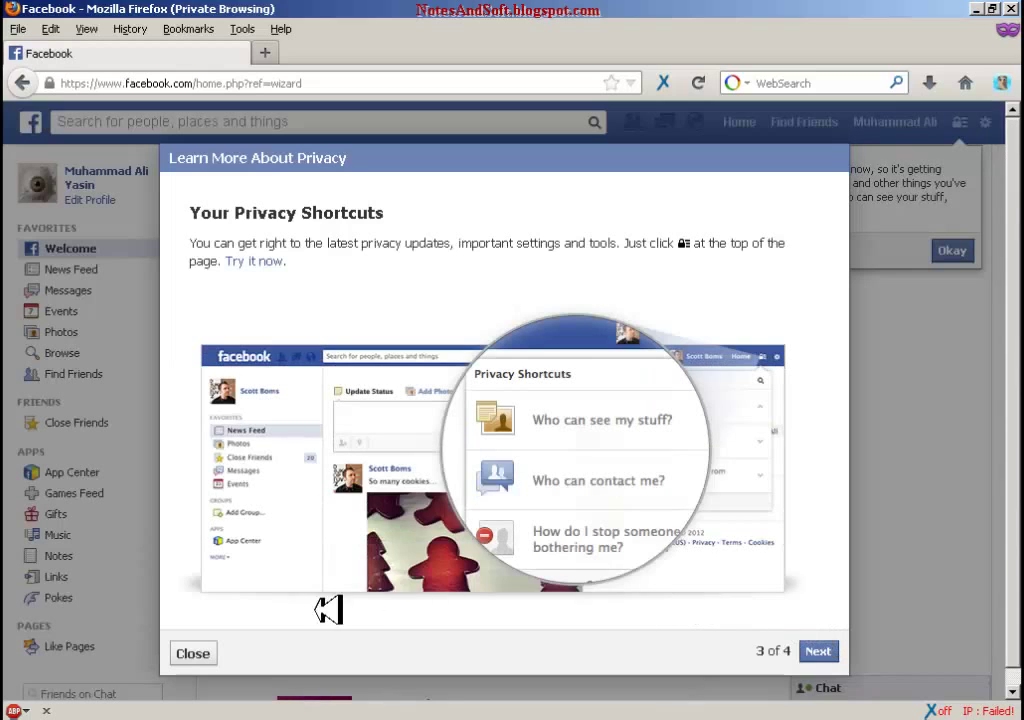
pyautogui.click(210, 648)
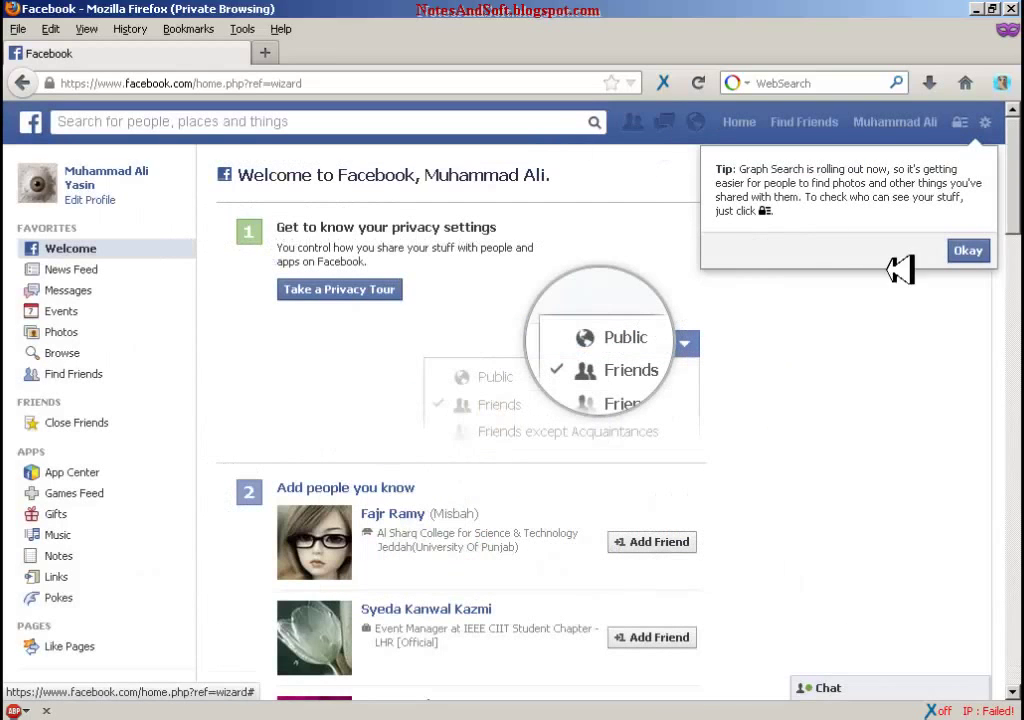
# Dismiss the Graph Search tip and scroll through the people-you-know suggestions.
pyautogui.click(980, 250)
pyautogui.scroll(-10, 600, 400)
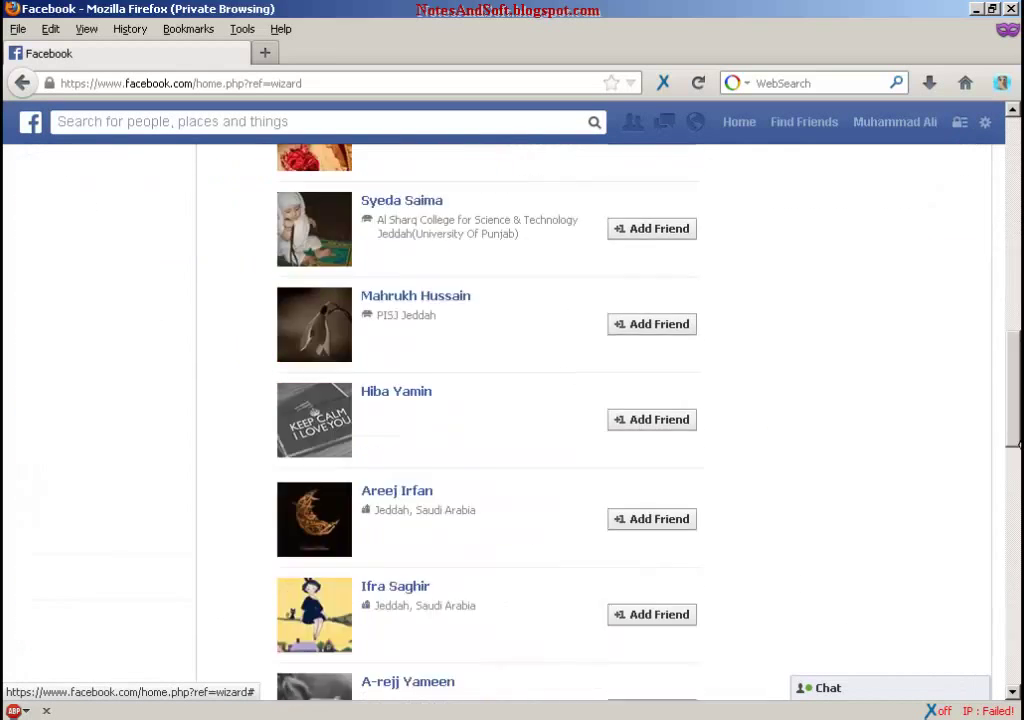
pyautogui.scroll(-5, 600, 400)
pyautogui.scroll(15, 600, 400)
pyautogui.scroll(-2, 405, 358)
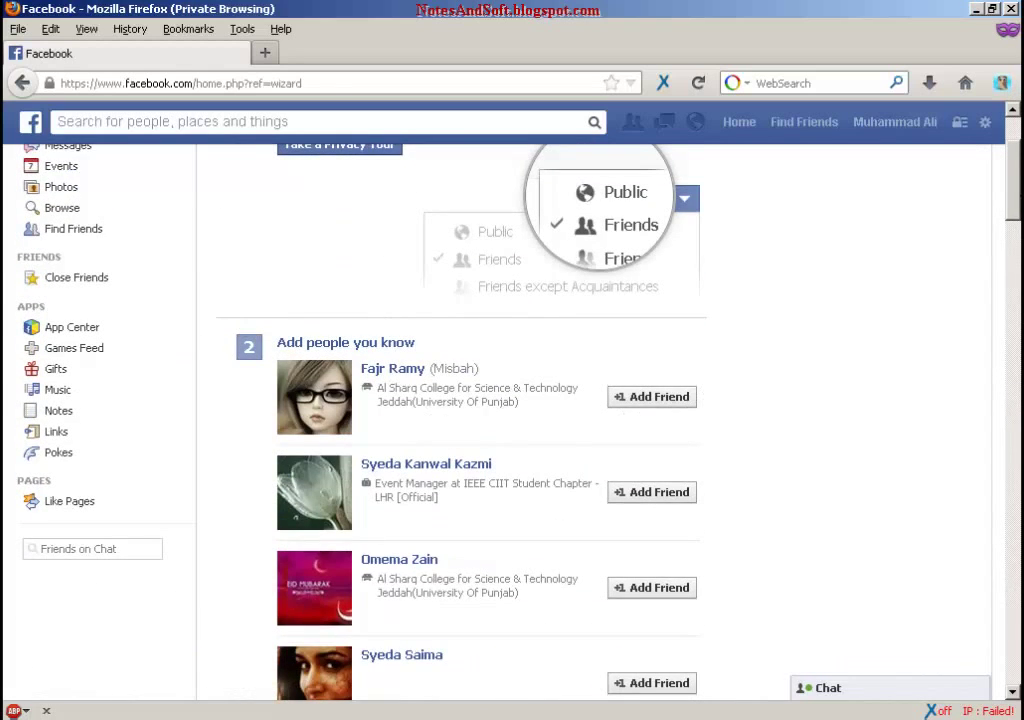
pyautogui.scroll(-5, 600, 400)
pyautogui.scroll(-5, 600, 400)
pyautogui.scroll(-5, 600, 400)
pyautogui.scroll(15, 600, 400)
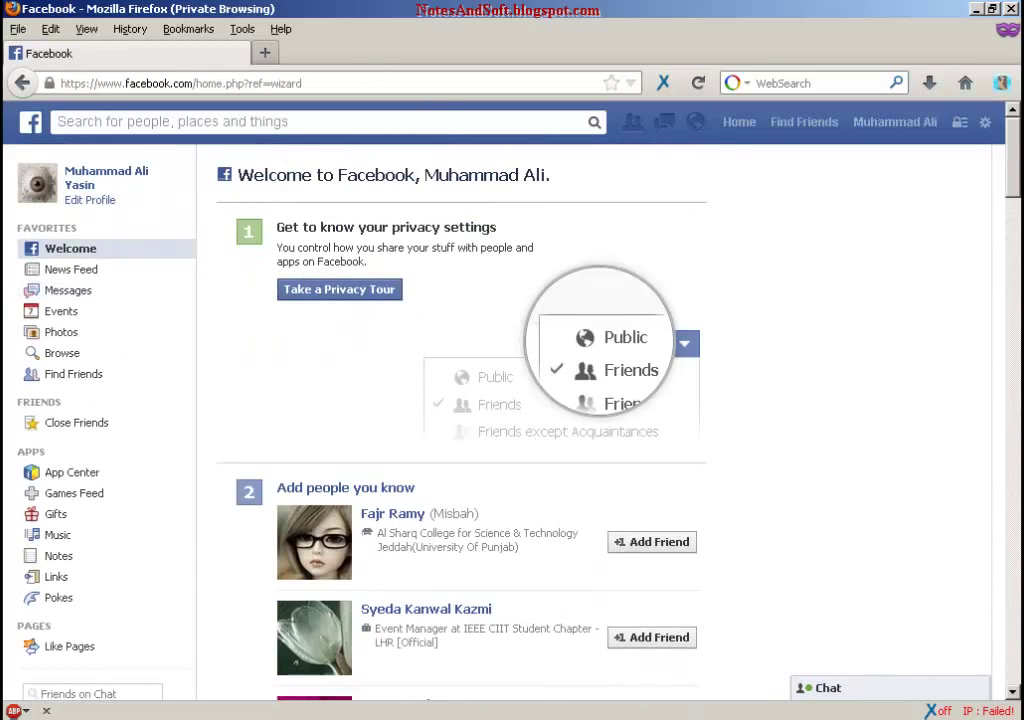
pyautogui.click(855, 703)
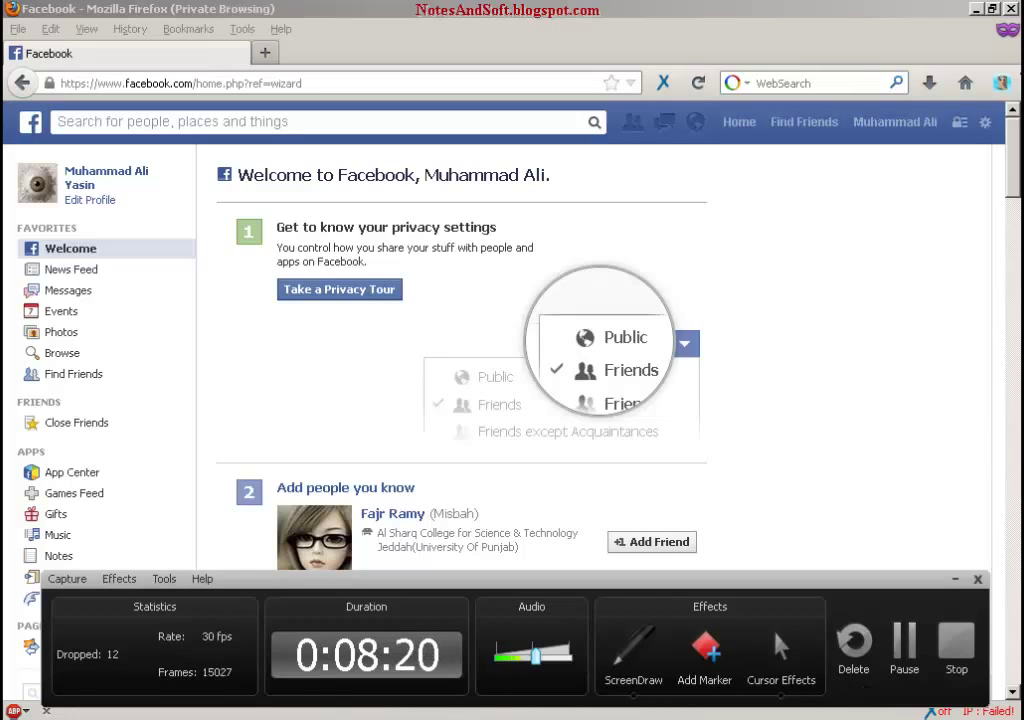
# Clear the Firefox windows away and move the BSR recorder panel near the top of the screen.
pyautogui.hotkey('alt', 'Tab')
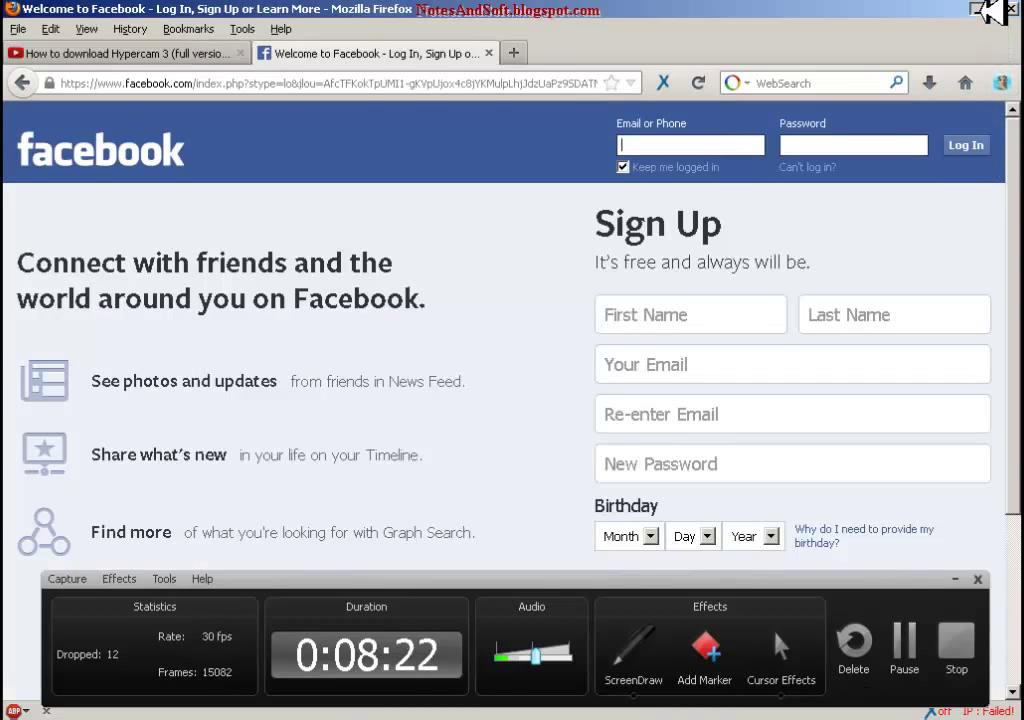
pyautogui.click(980, 9)
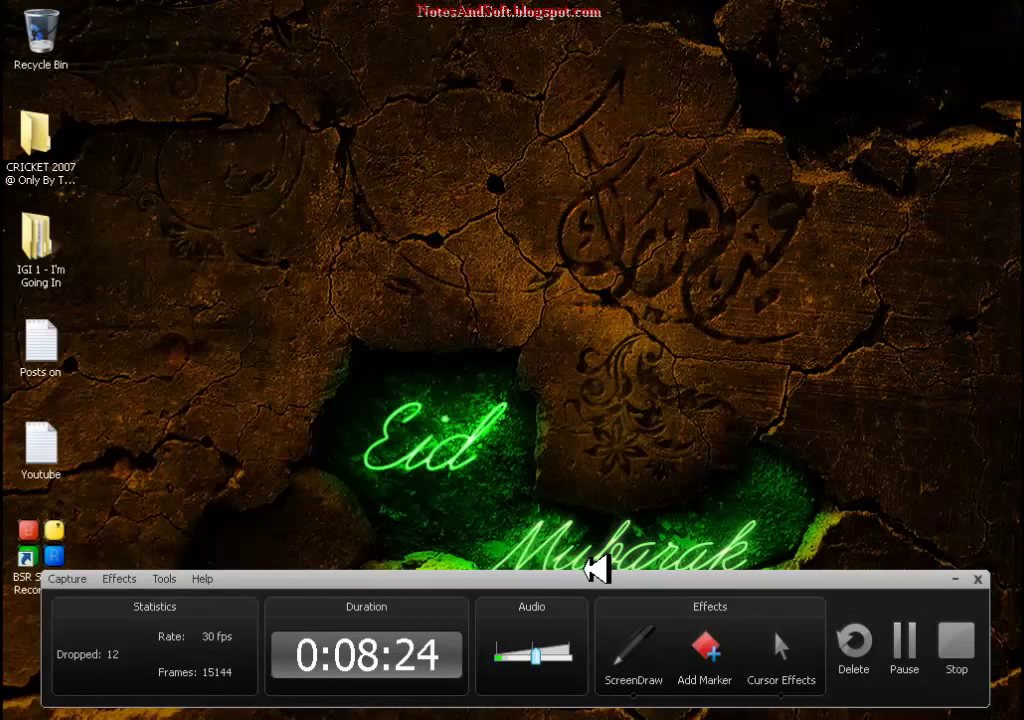
pyautogui.moveTo(590, 578)
pyautogui.mouseDown()
pyautogui.moveTo(592, 648)
pyautogui.moveTo(601, 193)
pyautogui.moveTo(578, 179)
pyautogui.mouseUp()
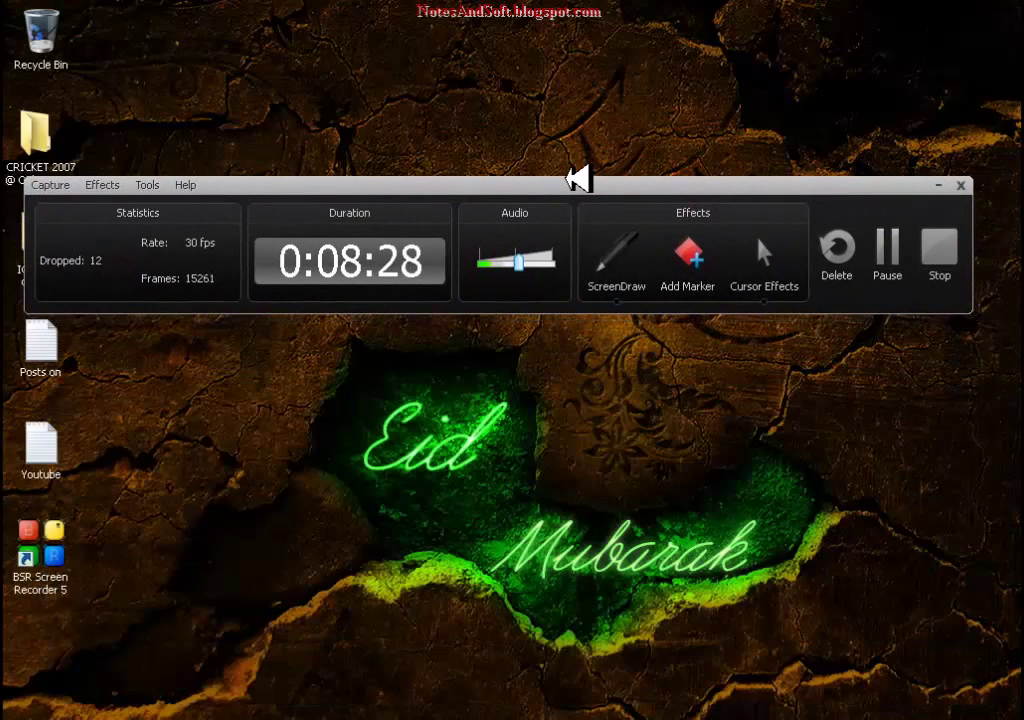